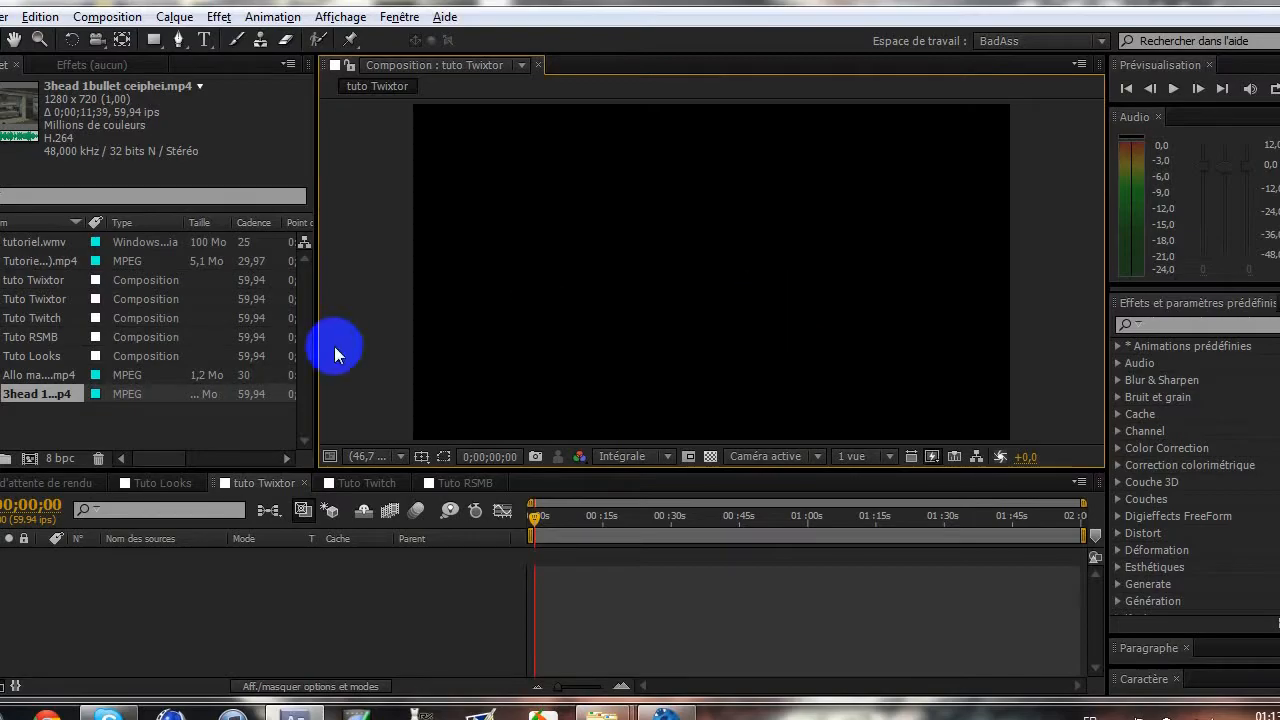
# - Add the footage 3head 1bullet ceiphei.mp4 to the tuto Twixtor composition's timeline
pyautogui.moveTo(44, 393); pyautogui.dragTo(64, 602)
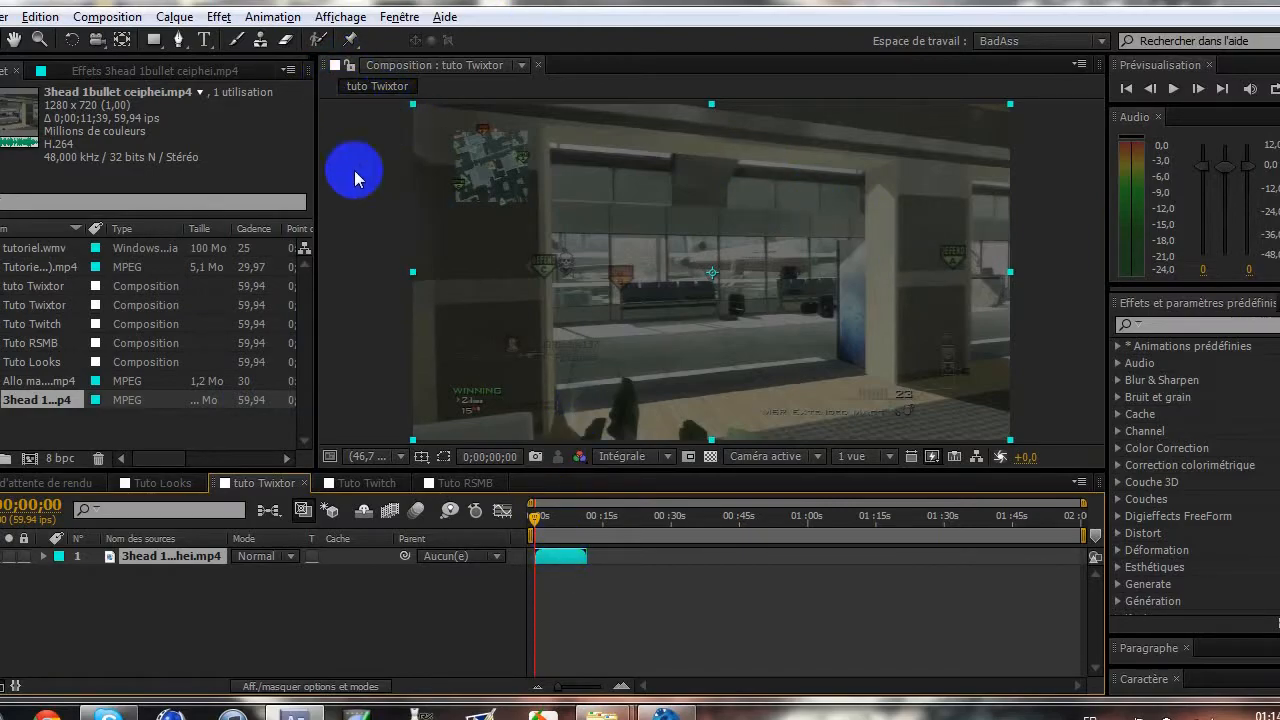
# - Filter the effects and presets list with the search text "twixto"
pyautogui.click(218, 18)
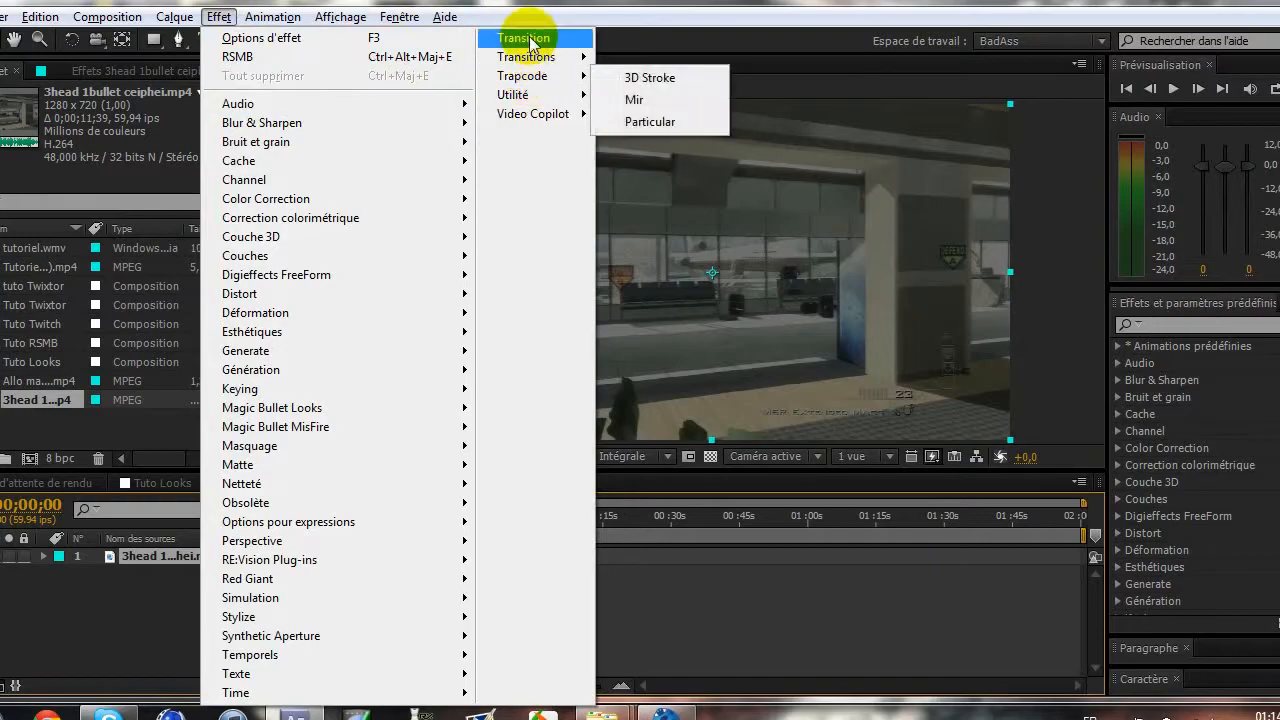
pyautogui.click(1205, 324)
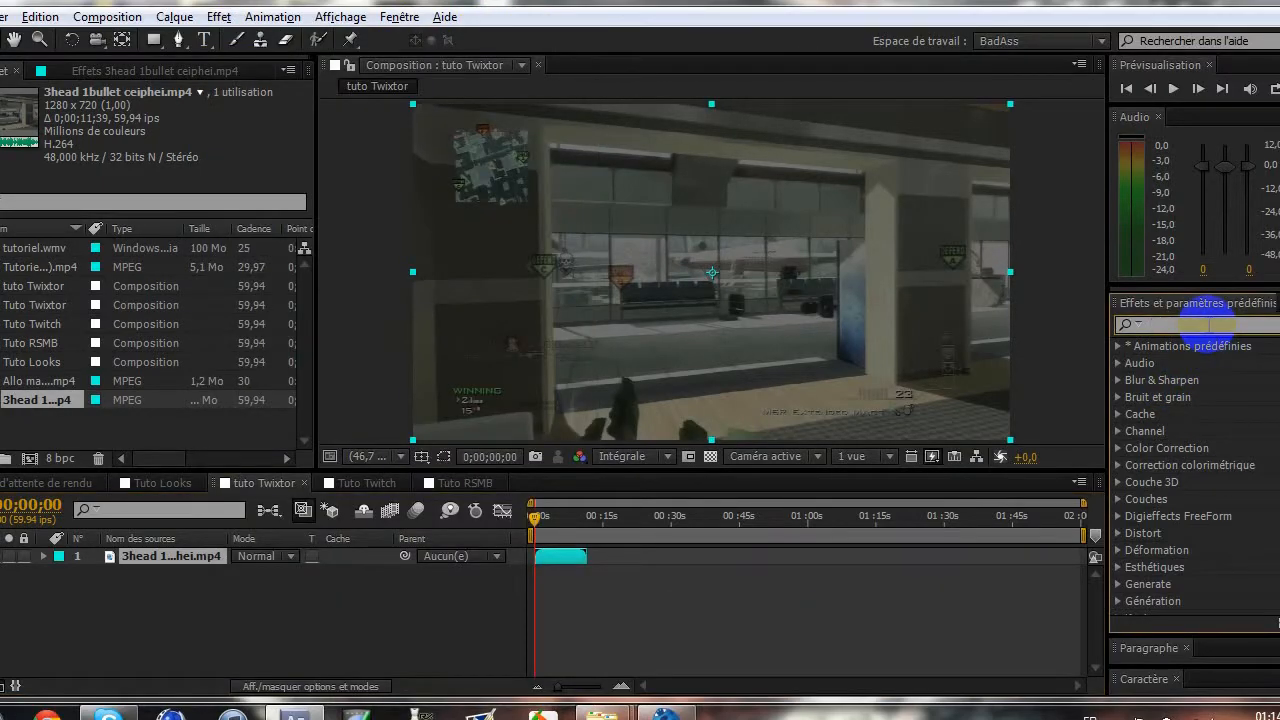
pyautogui.write('twi')
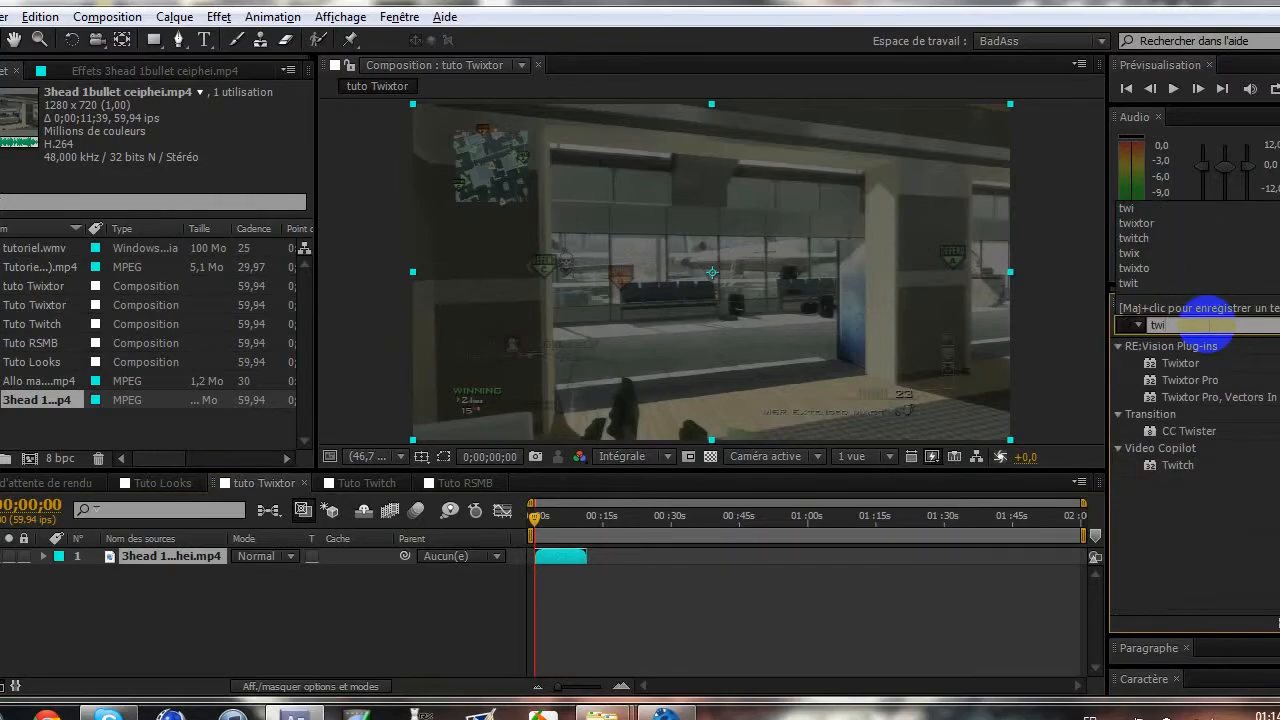
pyautogui.write('xto')
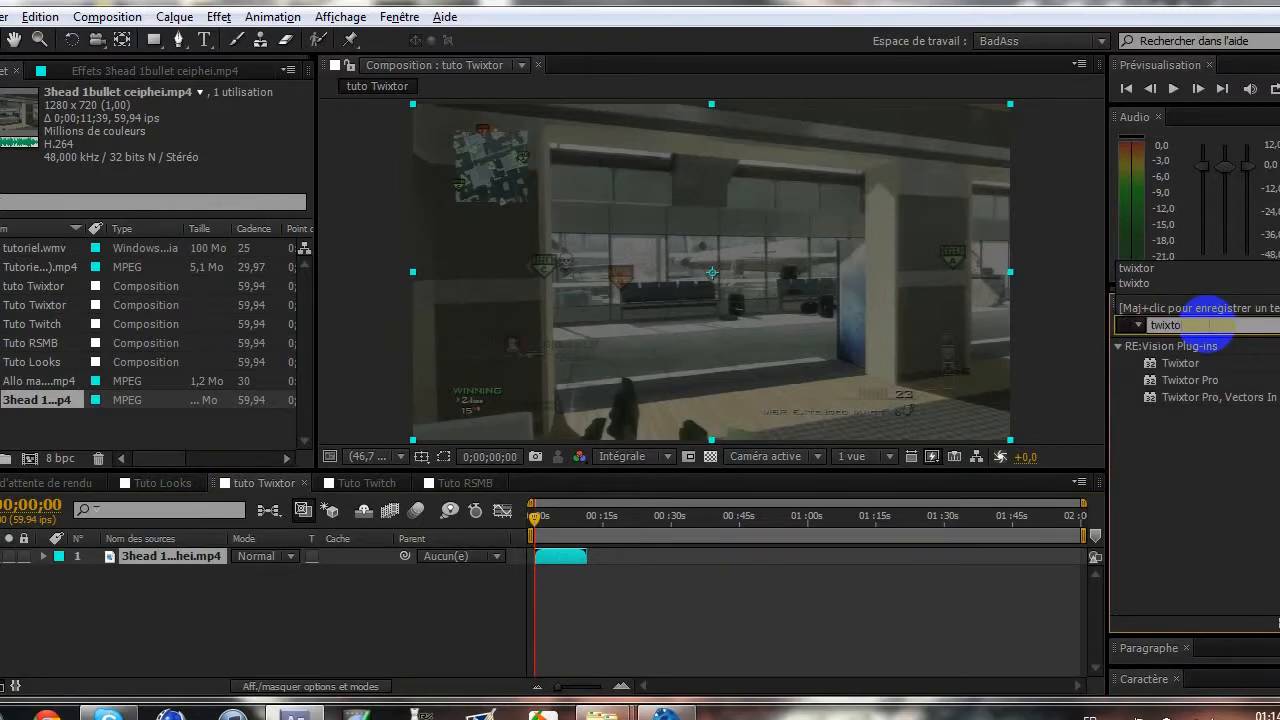
# - Apply the Twixtor effect to the 3head 1bullet ceiphei.mp4 layer in the tuto Twixtor composition
pyautogui.click(1186, 364)
pyautogui.doubleClick(1188, 366)
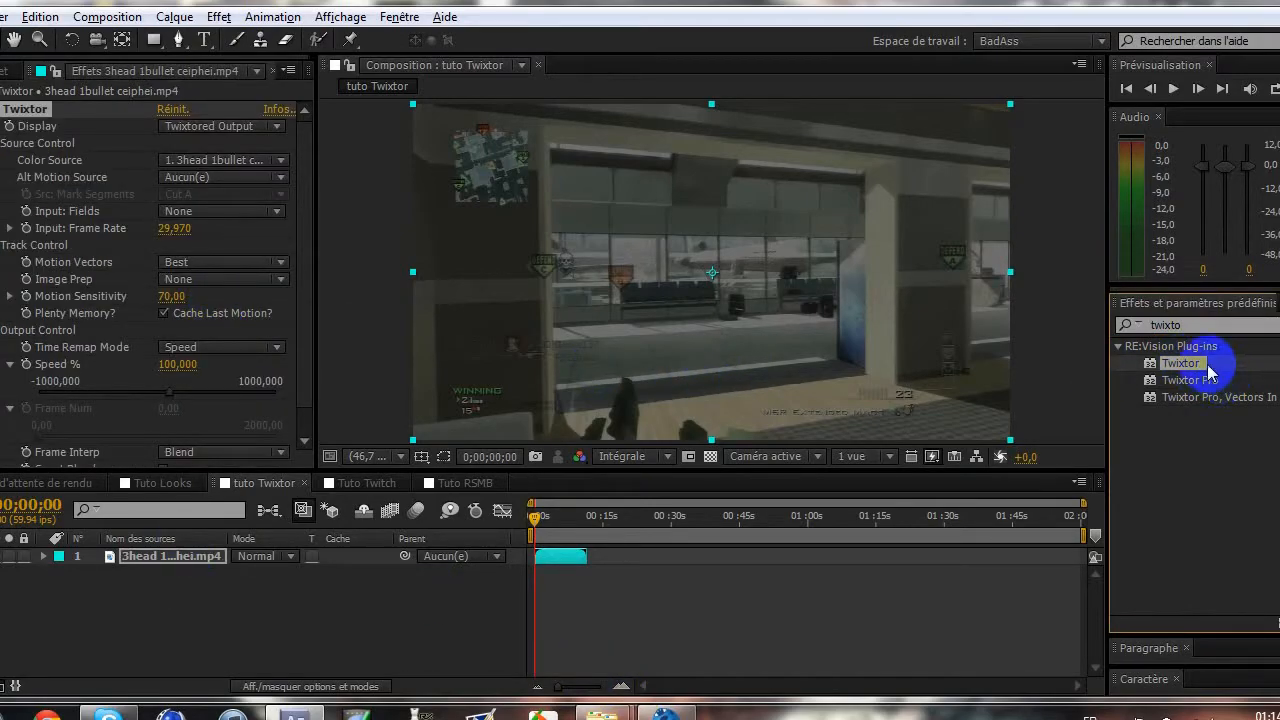
pyautogui.moveTo(648, 547); pyautogui.dragTo(704, 562)
pyautogui.click(565, 556)
pyautogui.hotkey('ctrl', 'v')
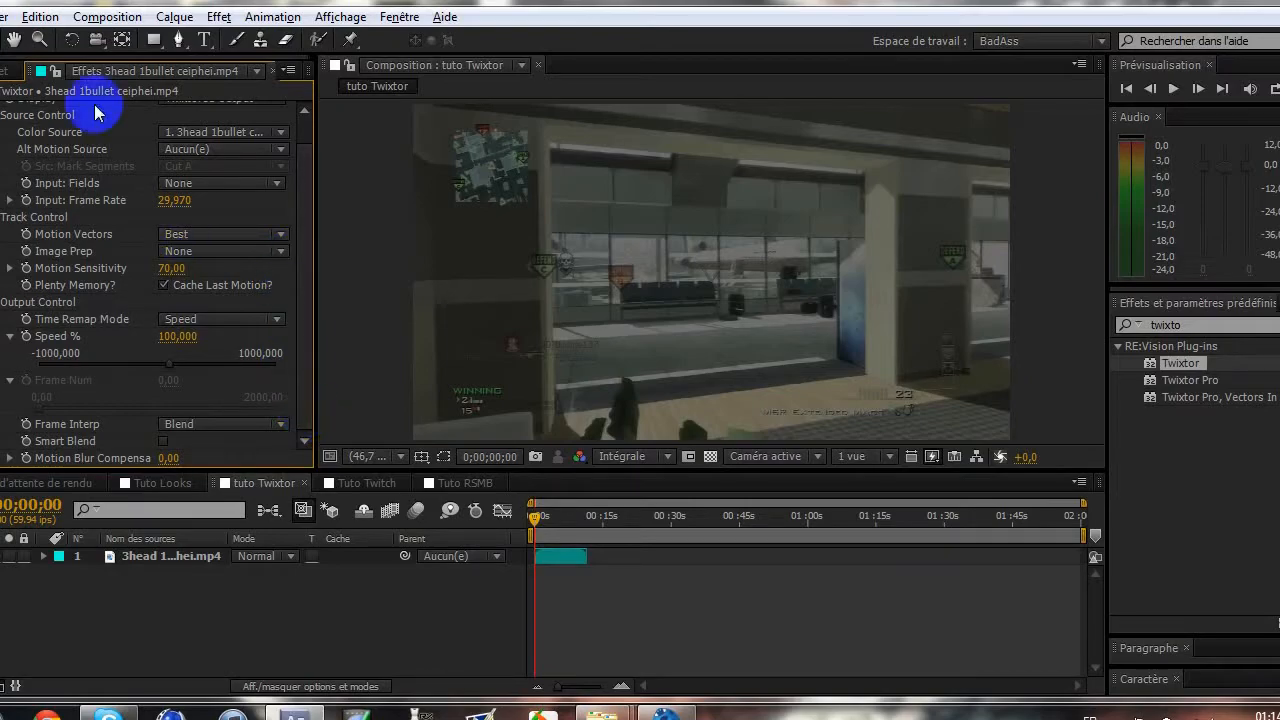
# - Try a Twixtor Input: Frame Rate of 59,94 matching the source footage, and undo the effect on the layer
pyautogui.click(16, 72)
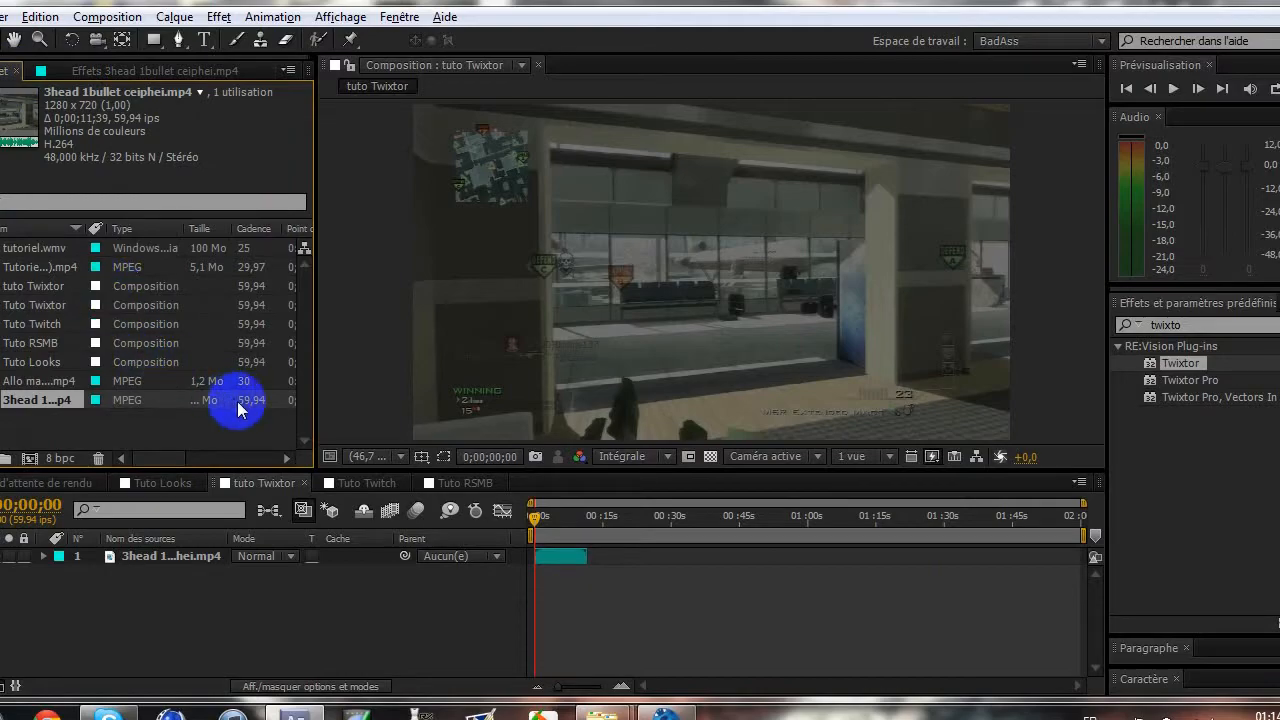
pyautogui.click(90, 70)
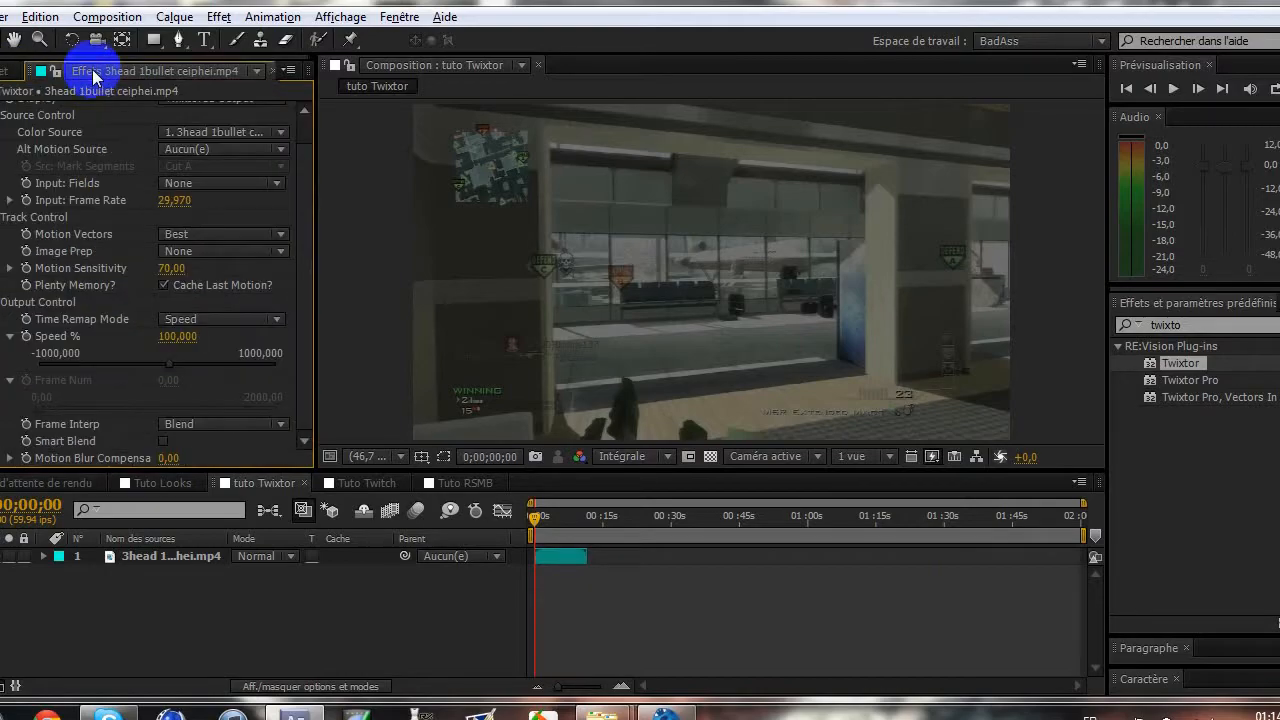
pyautogui.click(190, 251)
pyautogui.click(177, 201)
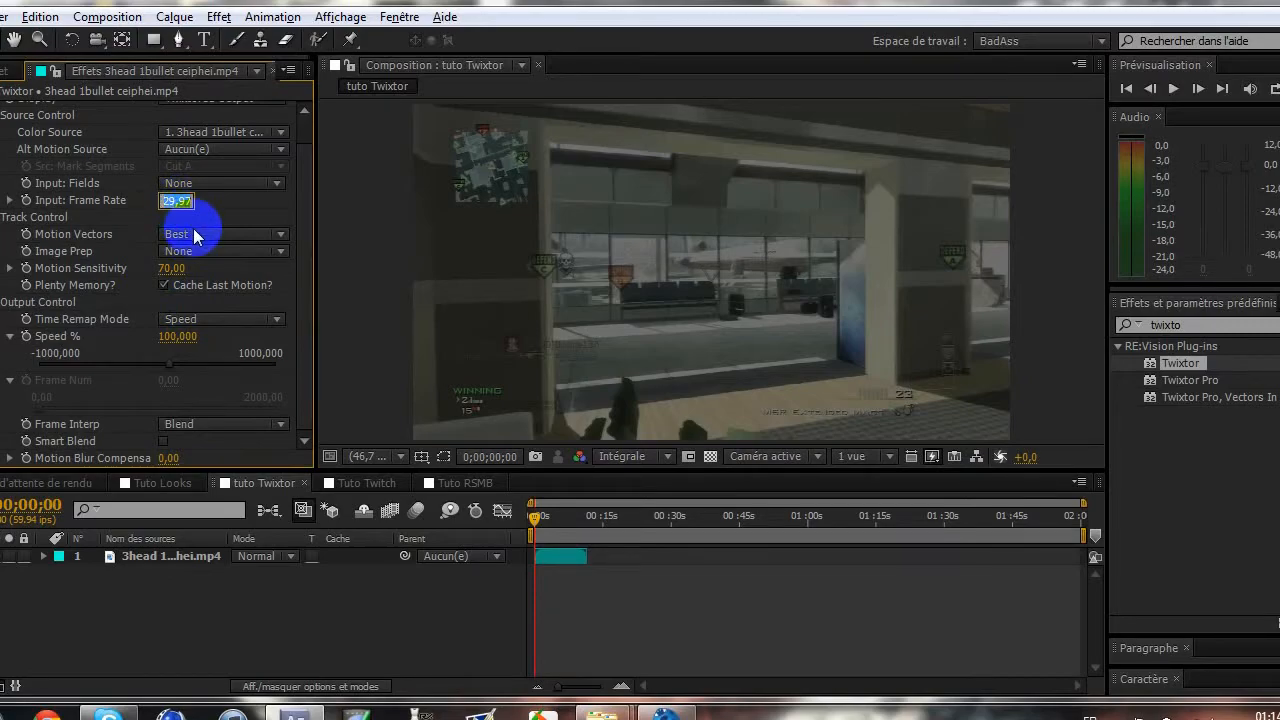
pyautogui.write('59,9')
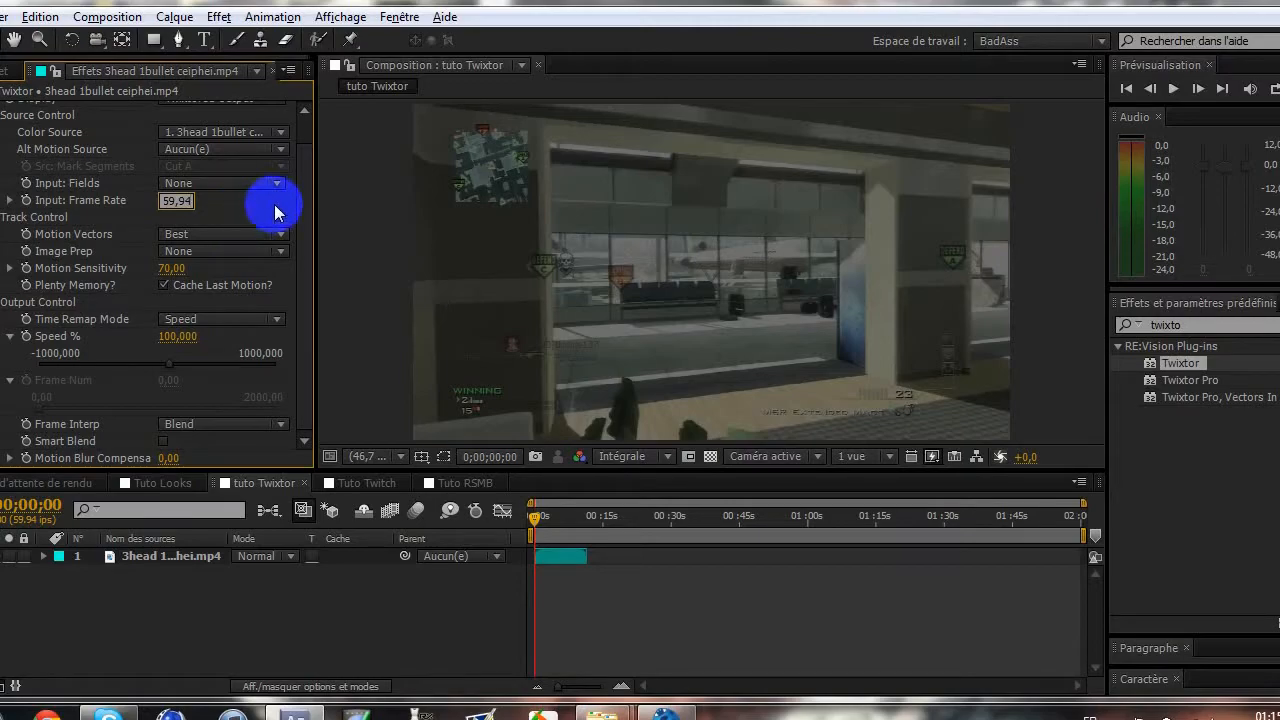
pyautogui.press('Return')
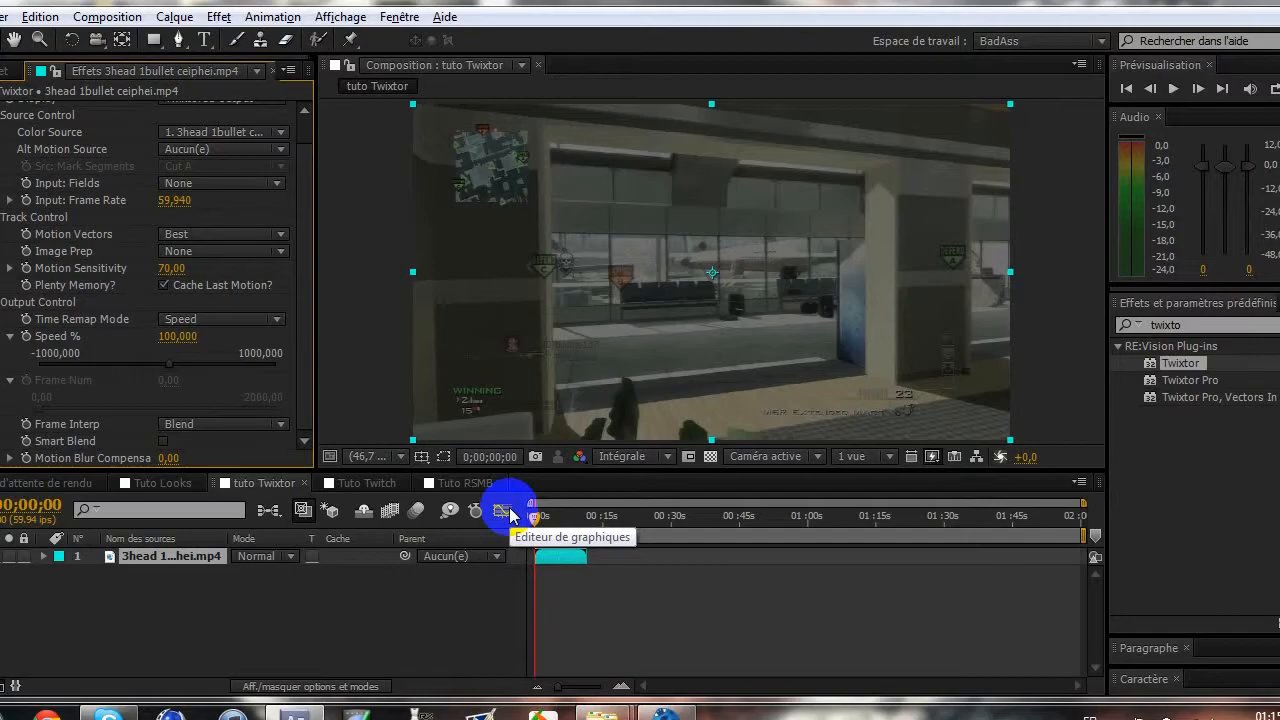
pyautogui.hotkey('ctrl', 'z')
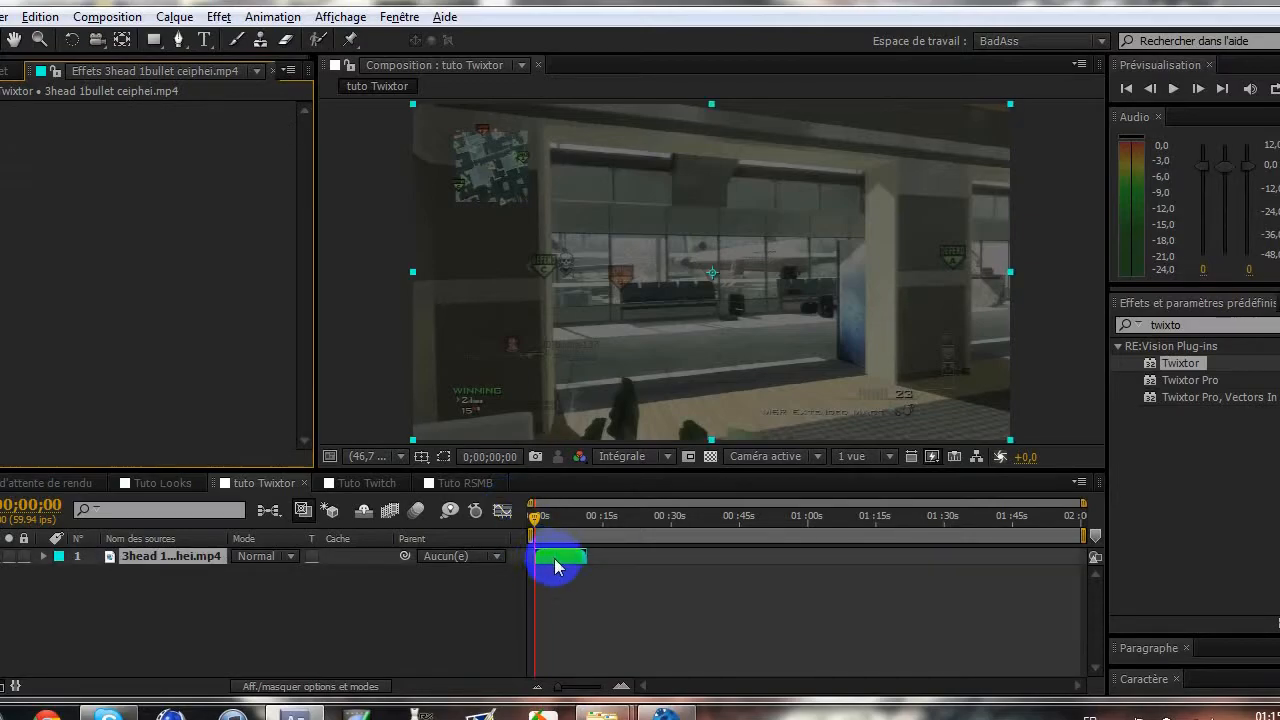
# - Precompose the clip layer, leaving all attributes in 'tuto Twixtor' and opening the new composition
pyautogui.rightClick(556, 566)
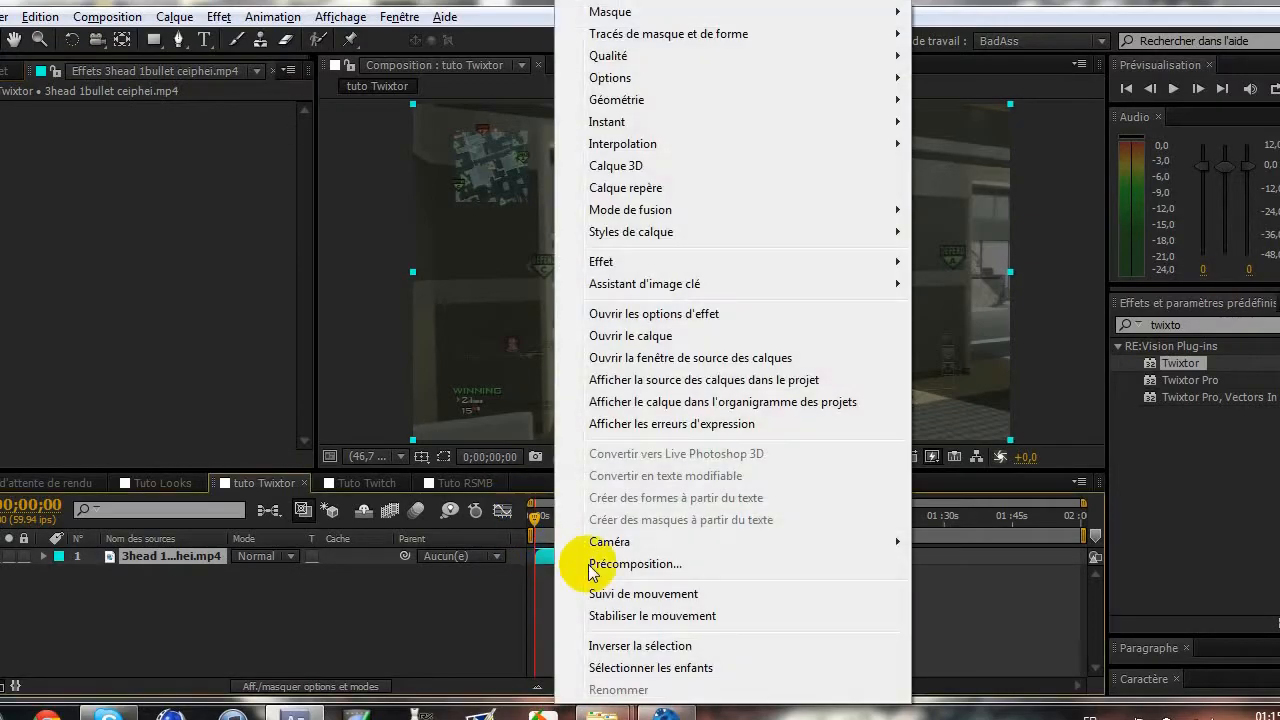
pyautogui.click(644, 568)
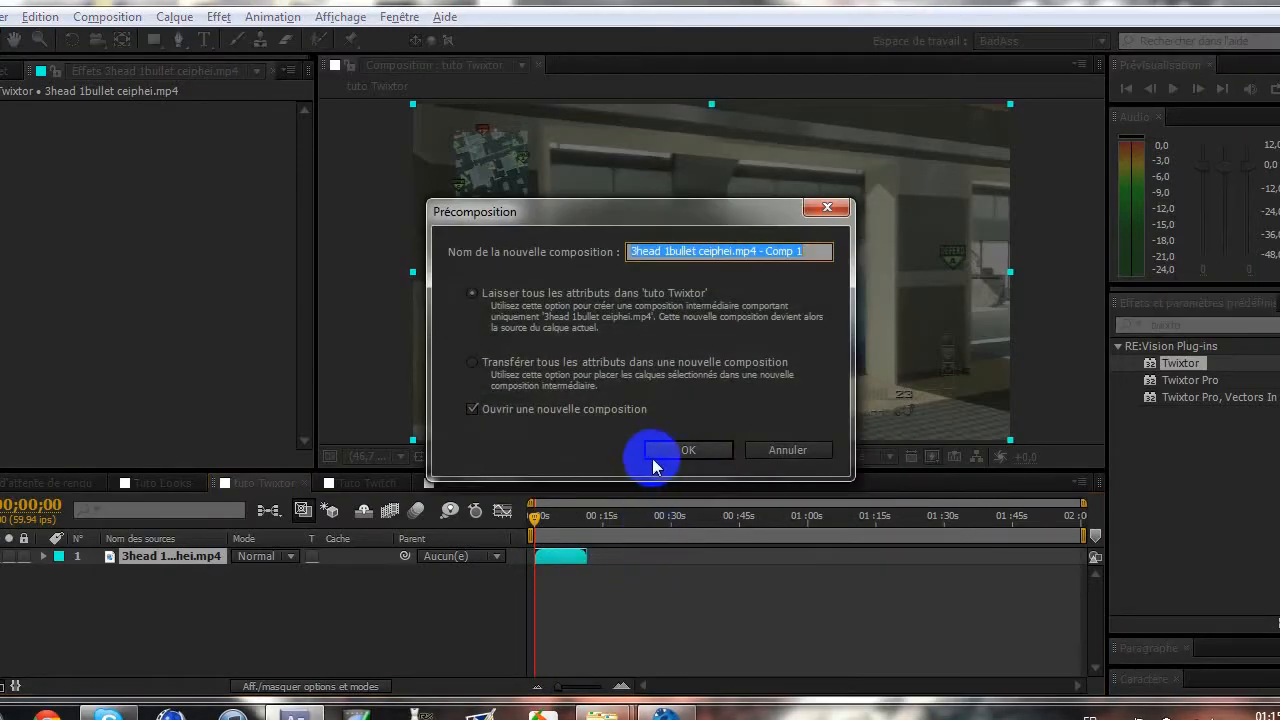
pyautogui.click(652, 458)
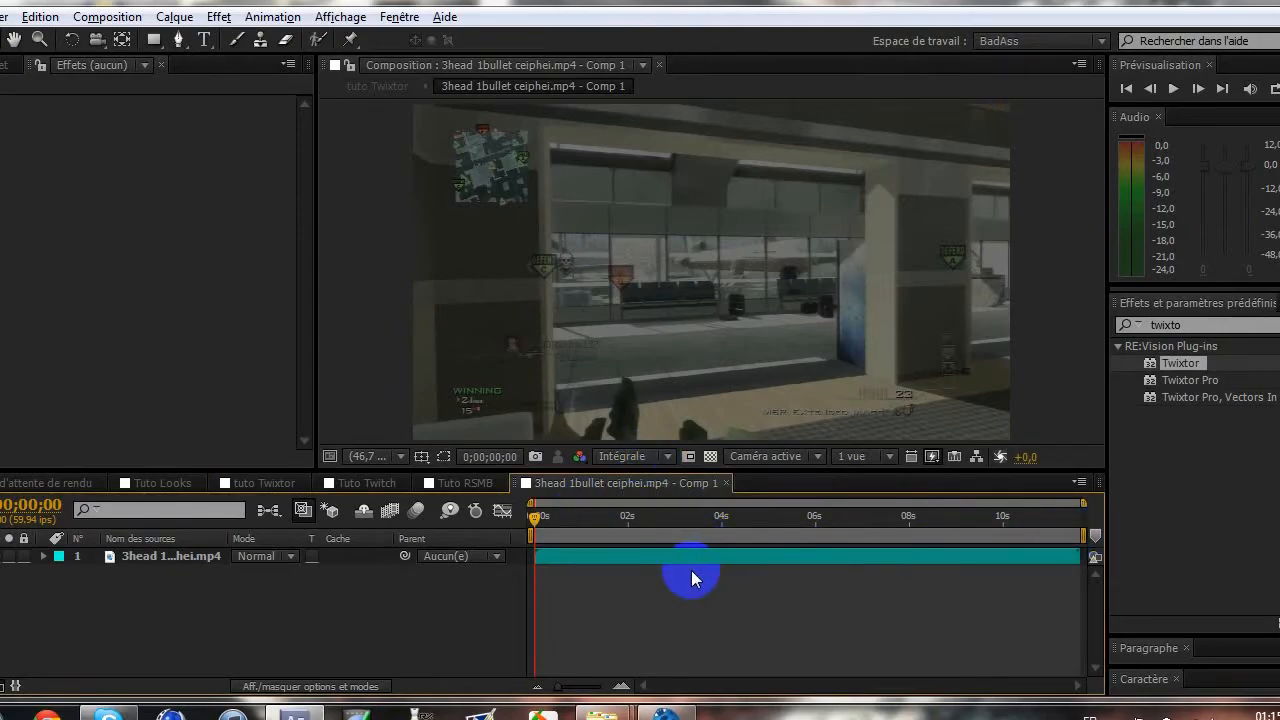
# - Split the clip layer at 0;00;07;32 in the precomposition
pyautogui.moveTo(562, 520); pyautogui.dragTo(622, 519)
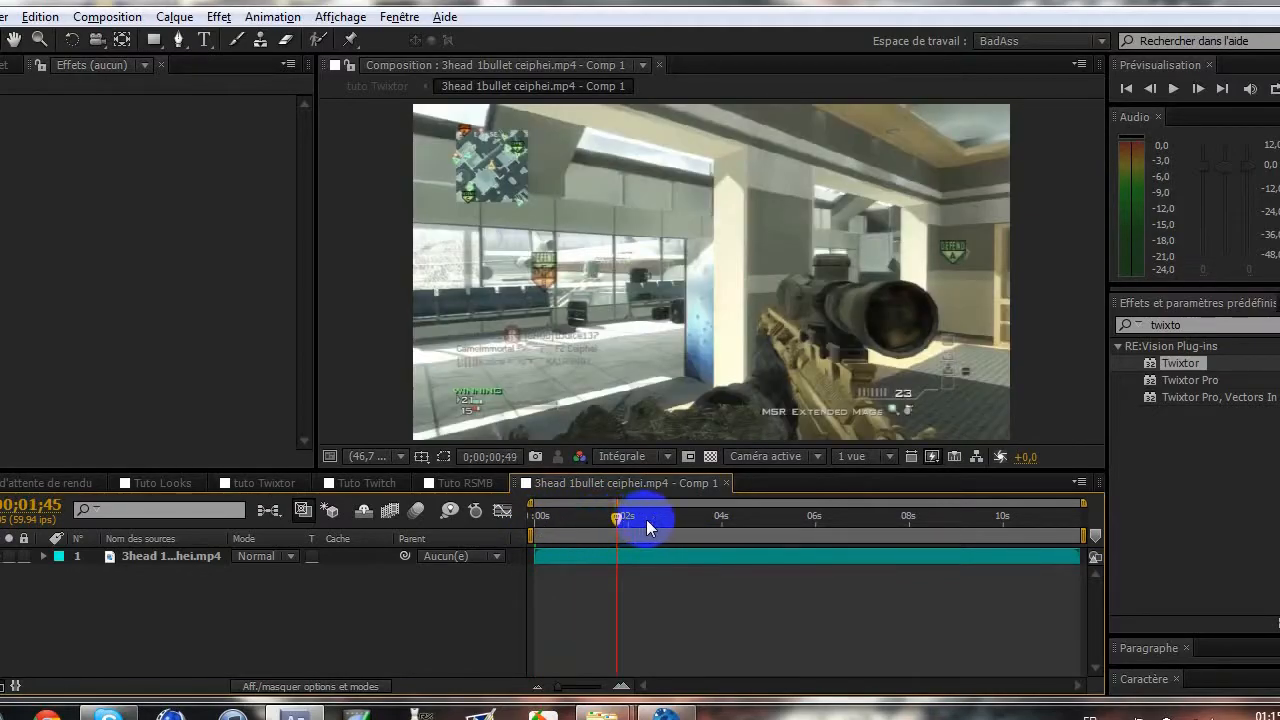
pyautogui.moveTo(830, 522); pyautogui.dragTo(918, 521)
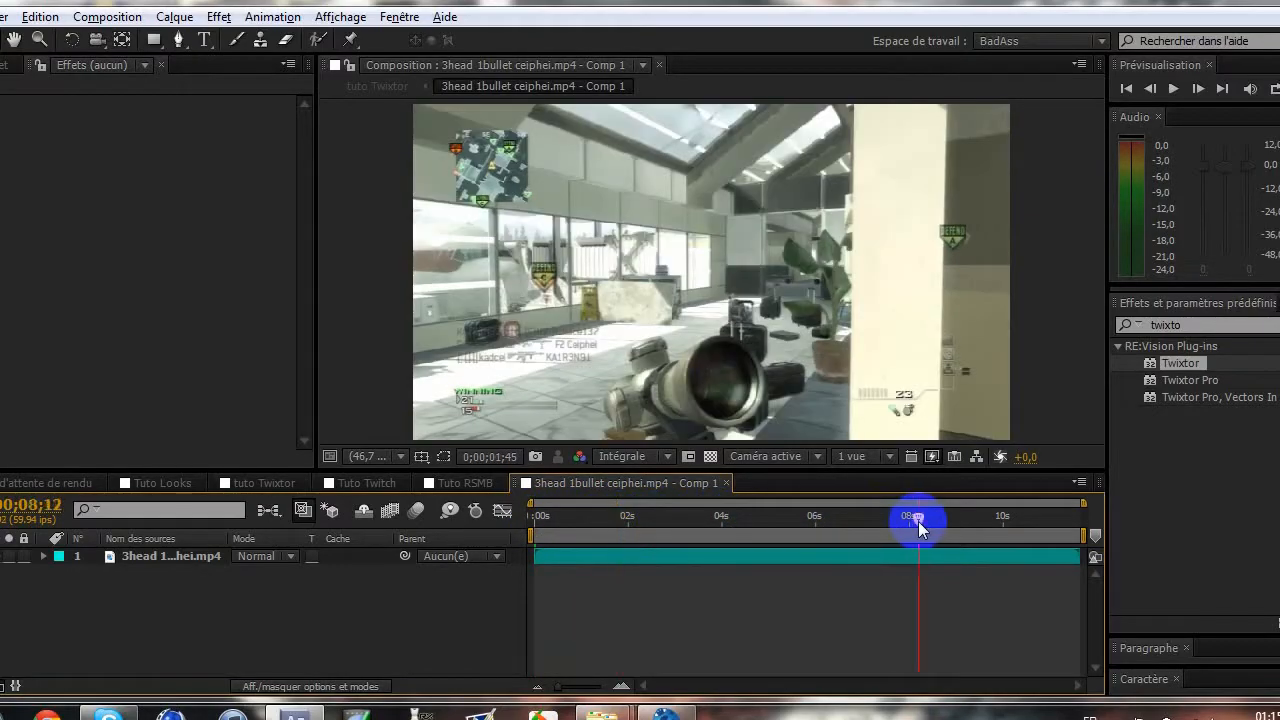
pyautogui.moveTo(918, 521); pyautogui.dragTo(888, 521)
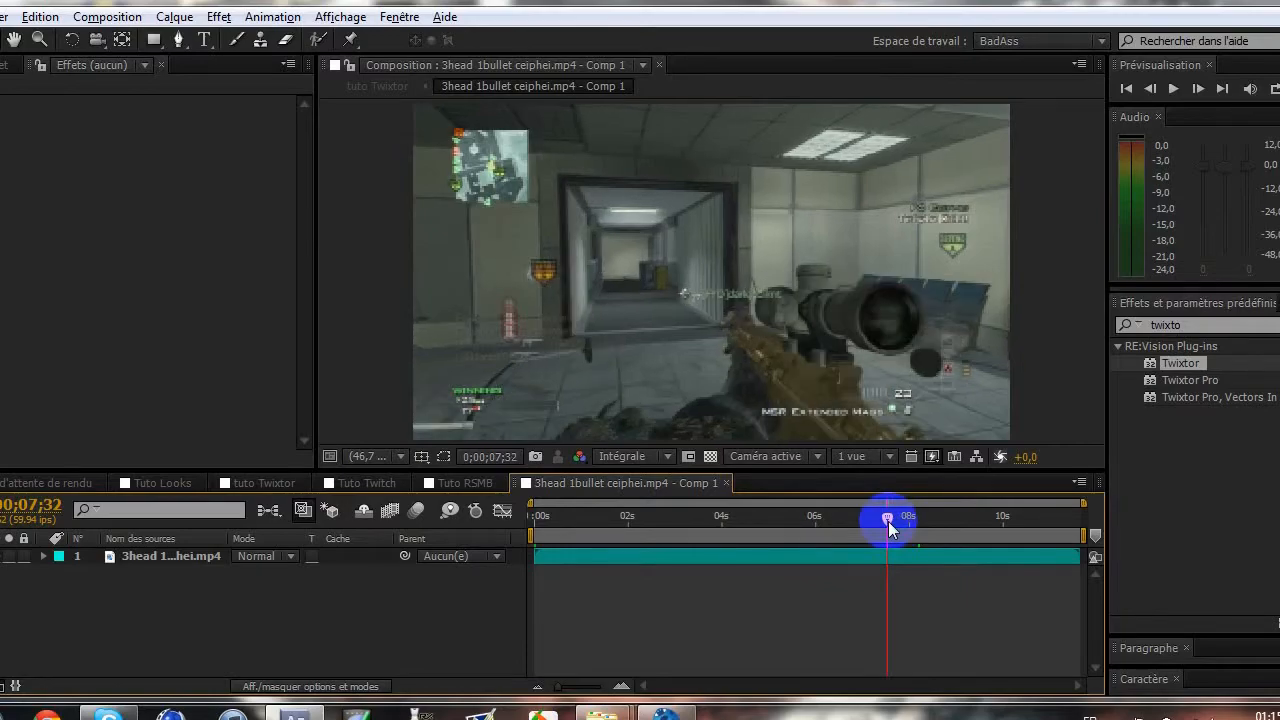
pyautogui.moveTo(888, 521); pyautogui.dragTo(888, 521)
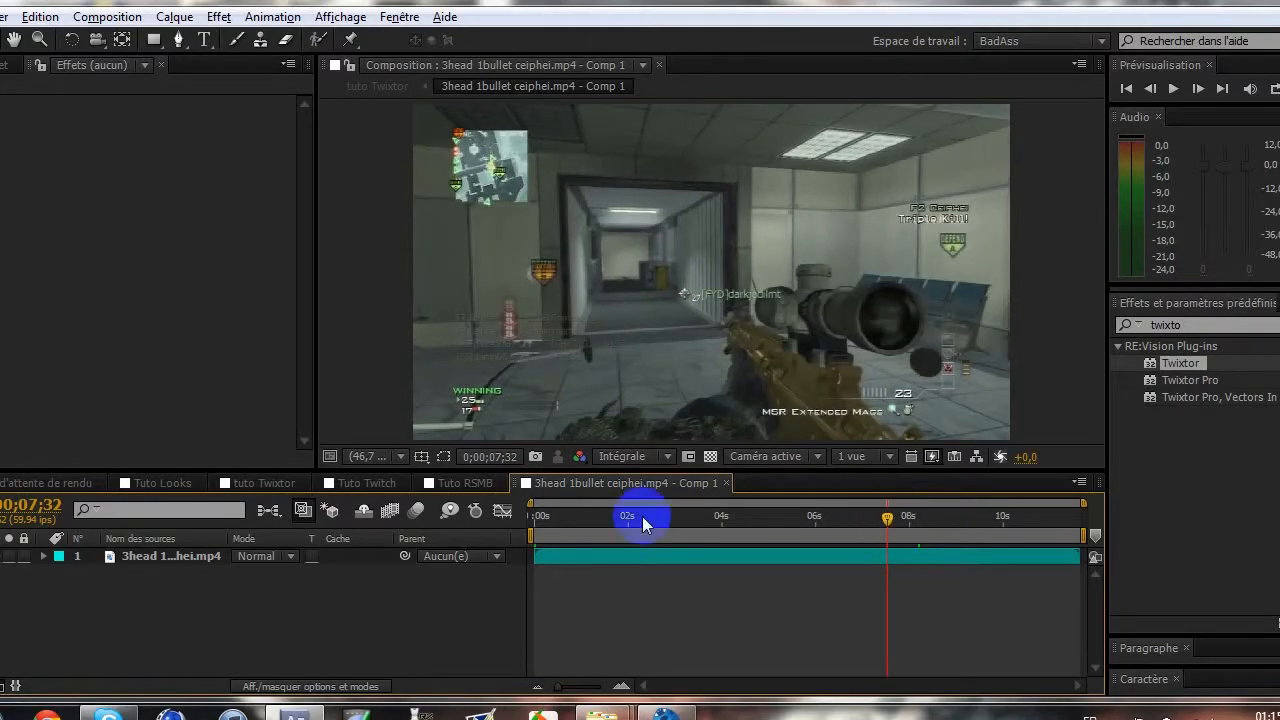
pyautogui.click(280, 383)
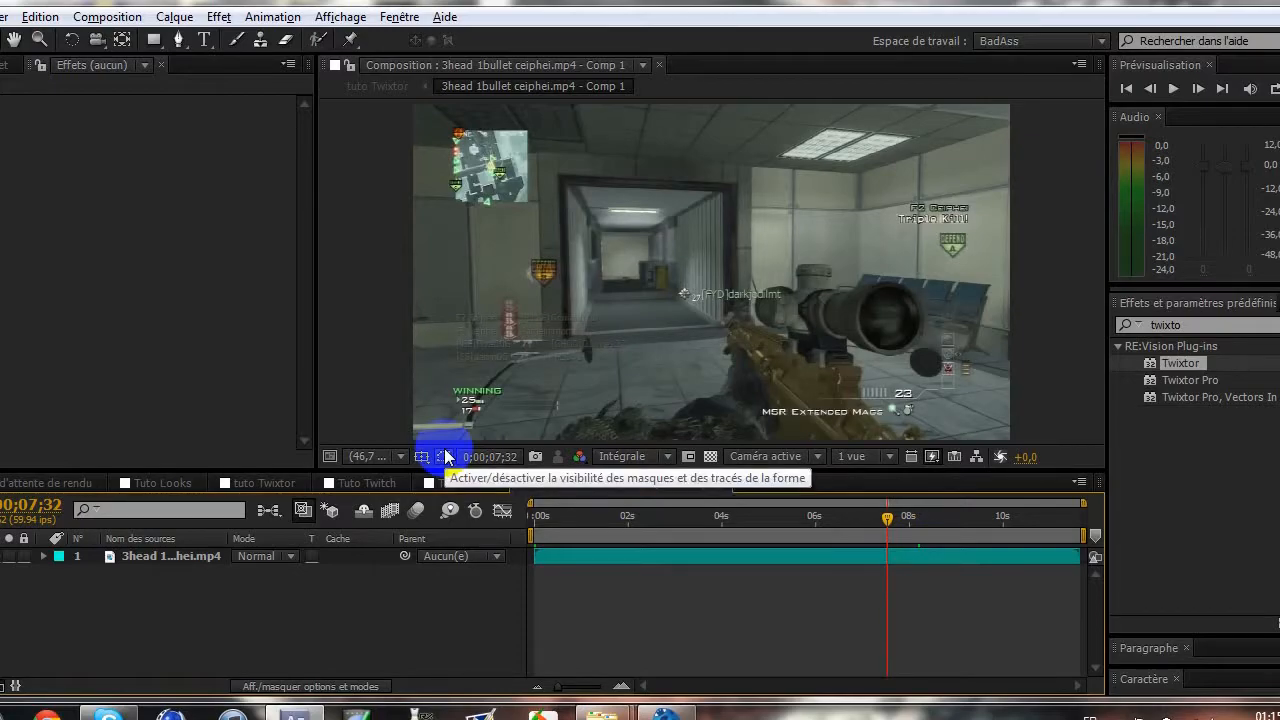
pyautogui.hotkey('ctrl', 'a')
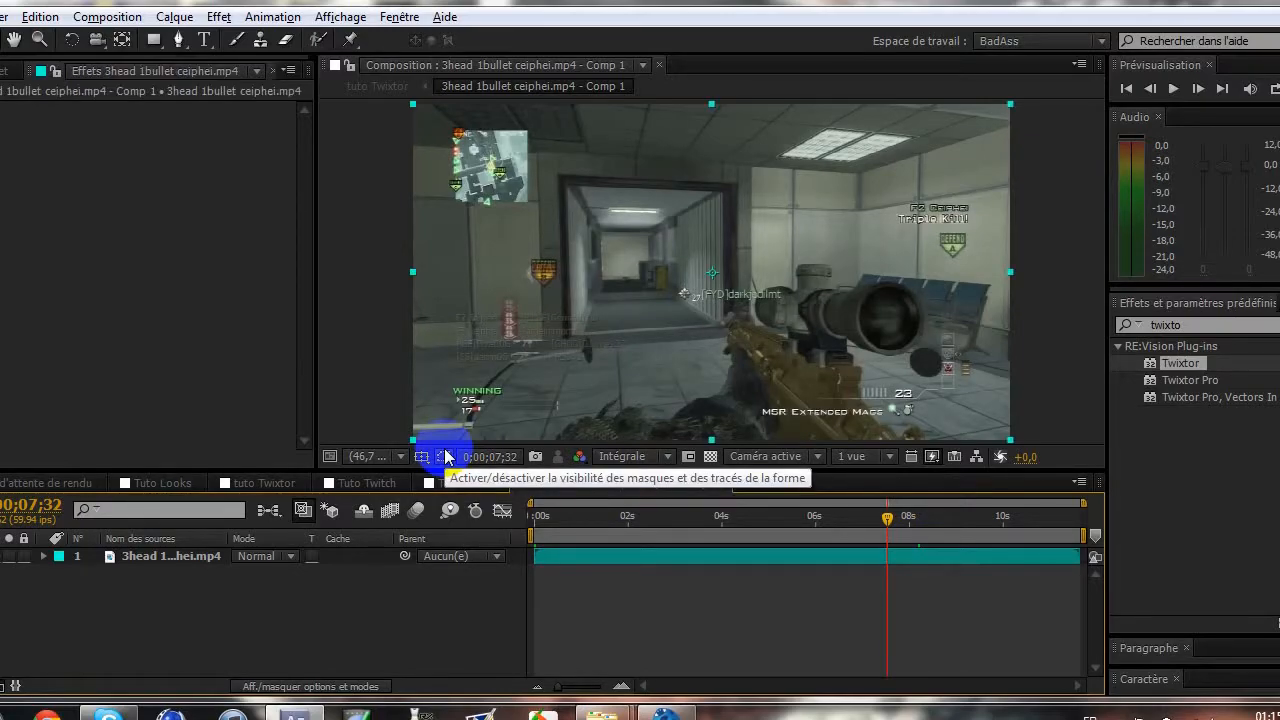
pyautogui.hotkey('ctrl', 'shift', 'd')
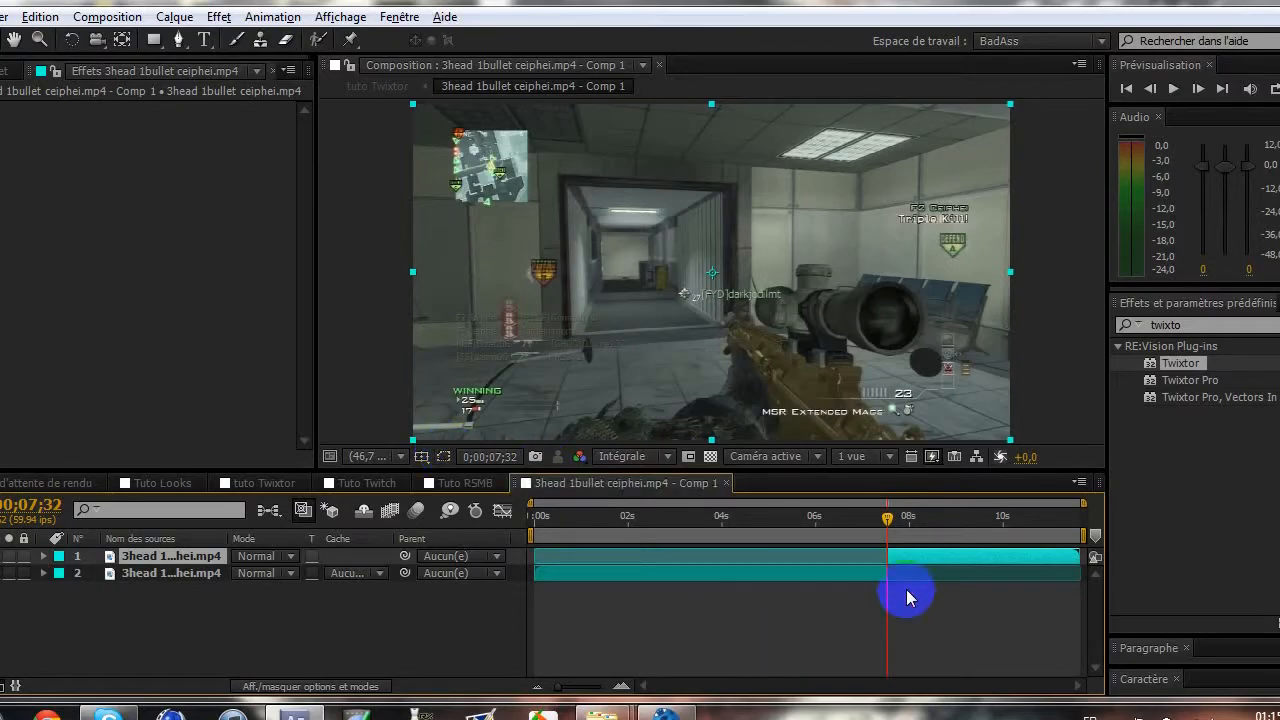
# - Apply the Twixtor effect to the split layer segment that starts at 0;00;07;32
pyautogui.moveTo(1174, 382); pyautogui.dragTo(1026, 482)
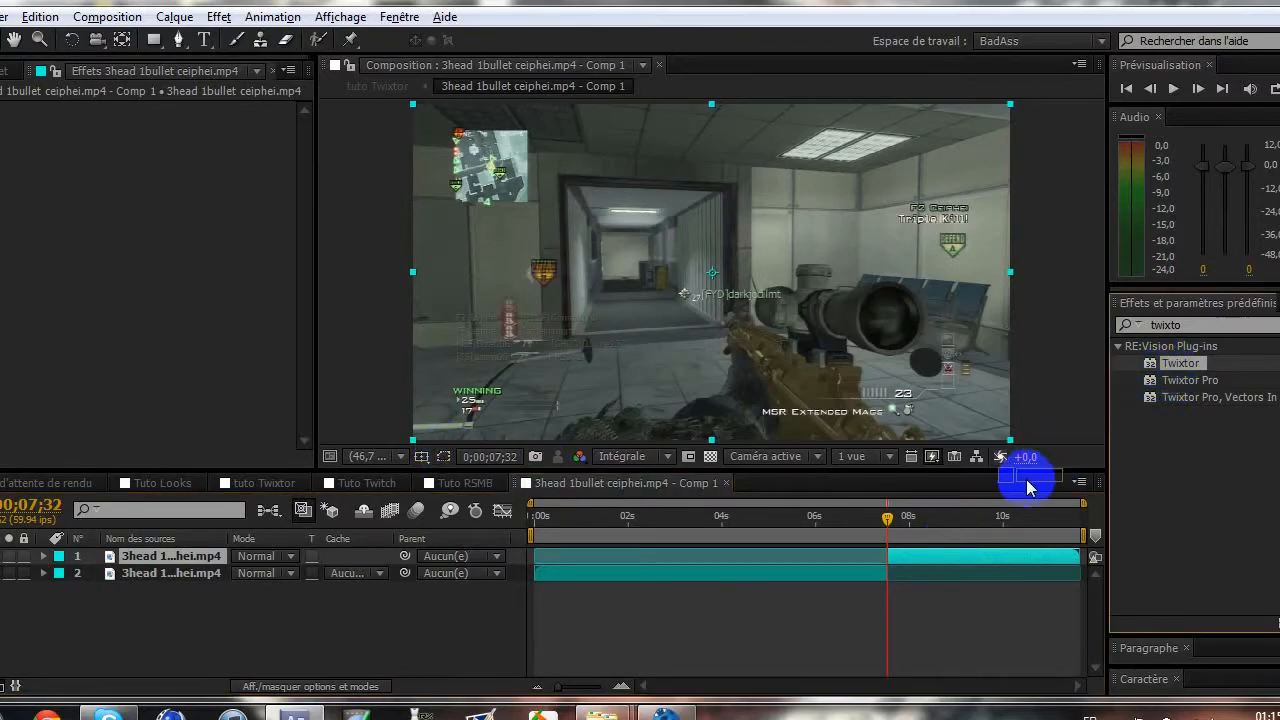
pyautogui.moveTo(959, 549); pyautogui.dragTo(954, 554)
pyautogui.click(895, 556)
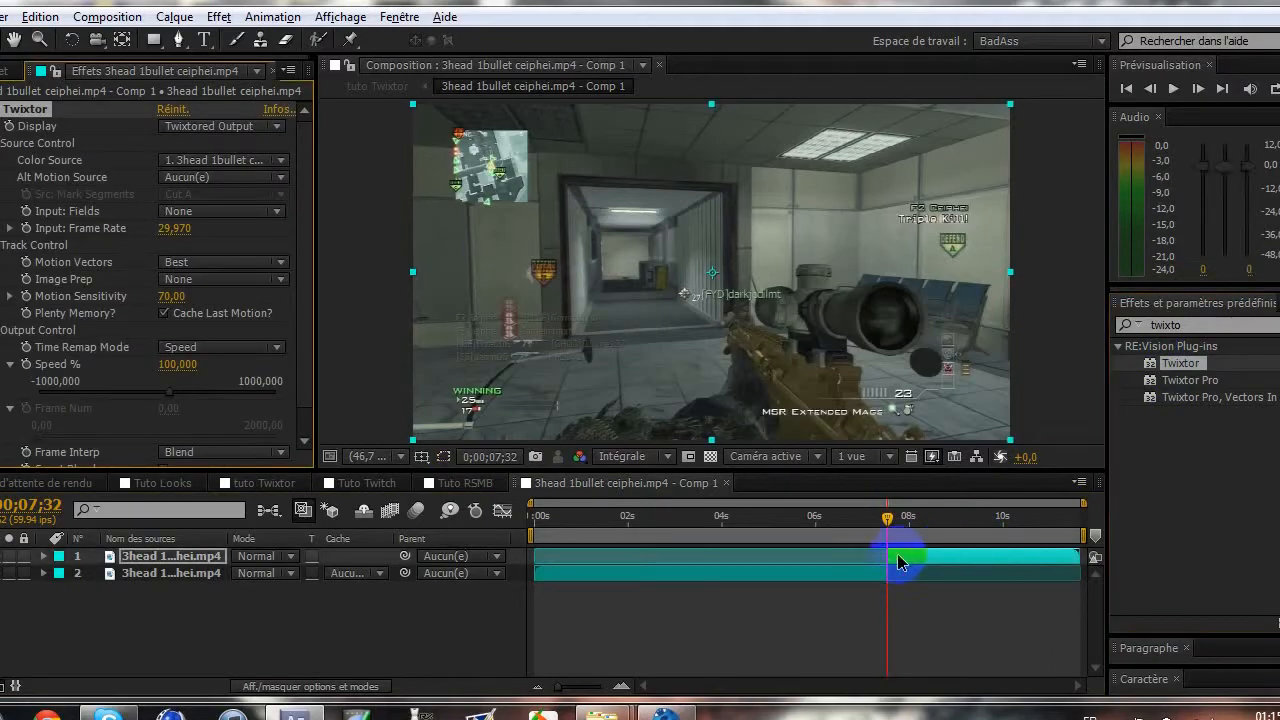
pyautogui.click(890, 556)
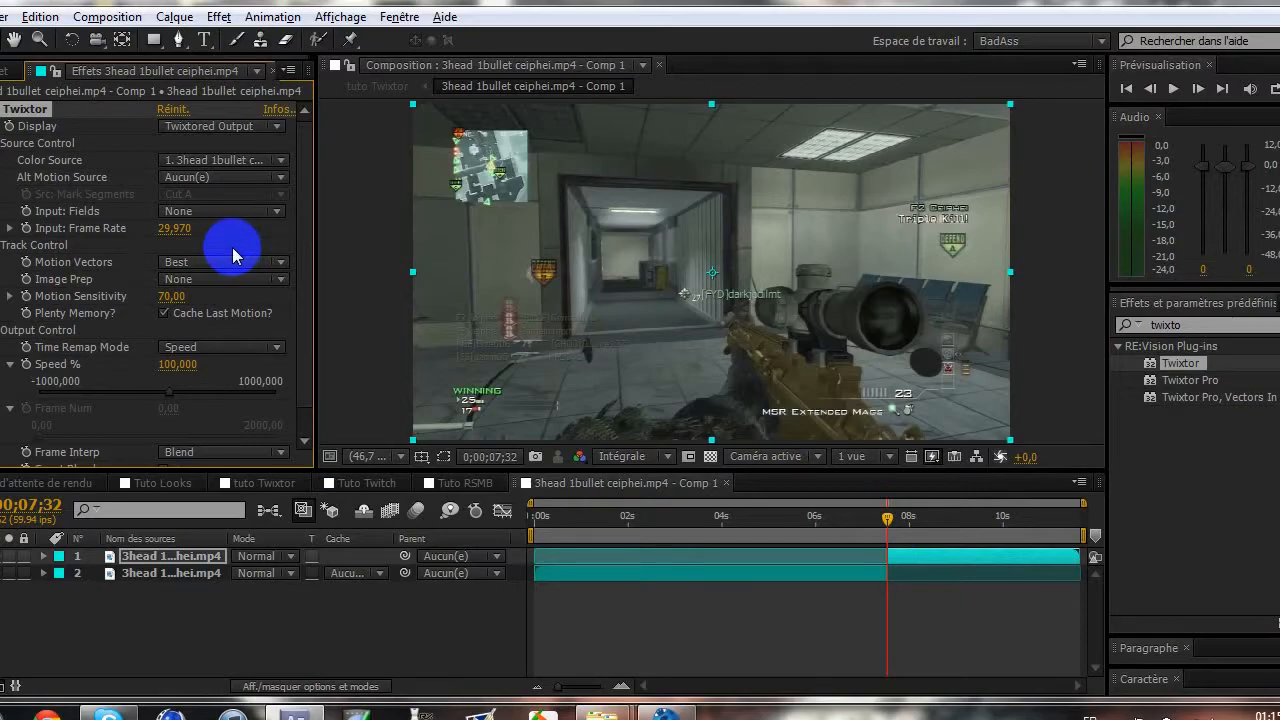
# - Set Twixtor's Input: Frame Rate to 59,94 and enable keyframing for Speed % at 0;00;07;32
pyautogui.click(189, 229)
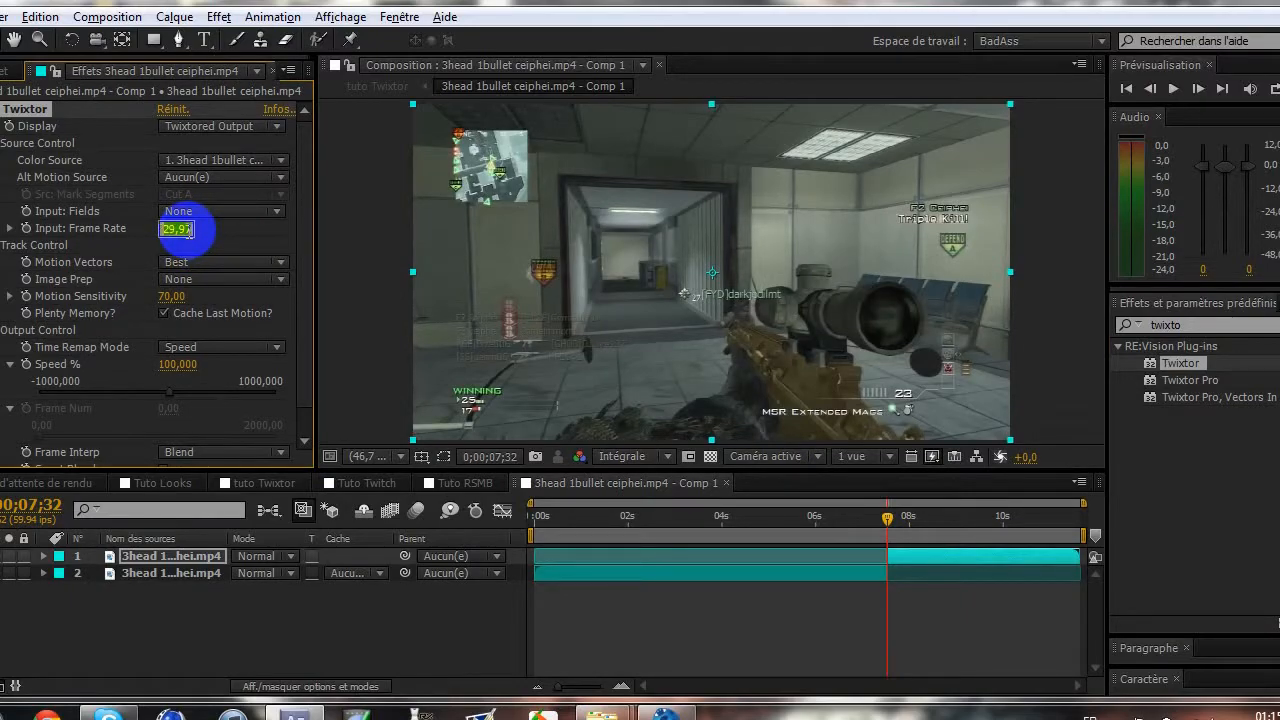
pyautogui.write('59,94')
pyautogui.press('Return')
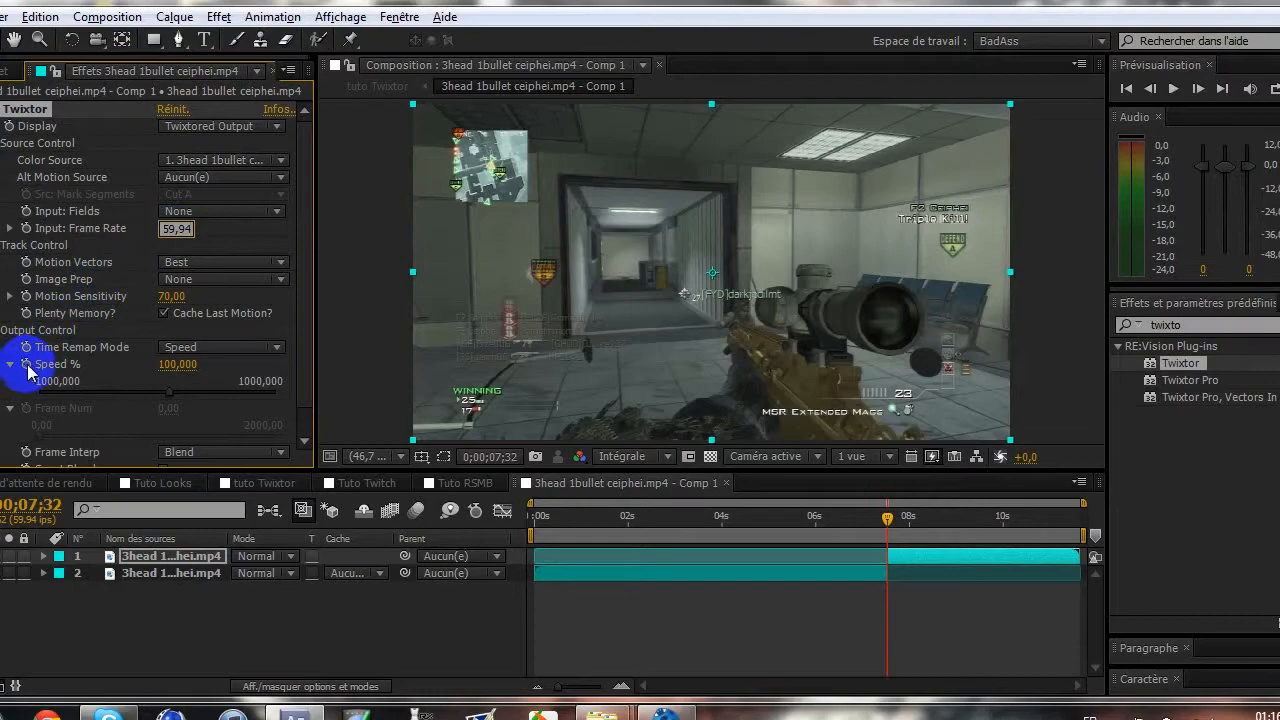
pyautogui.click(27, 366)
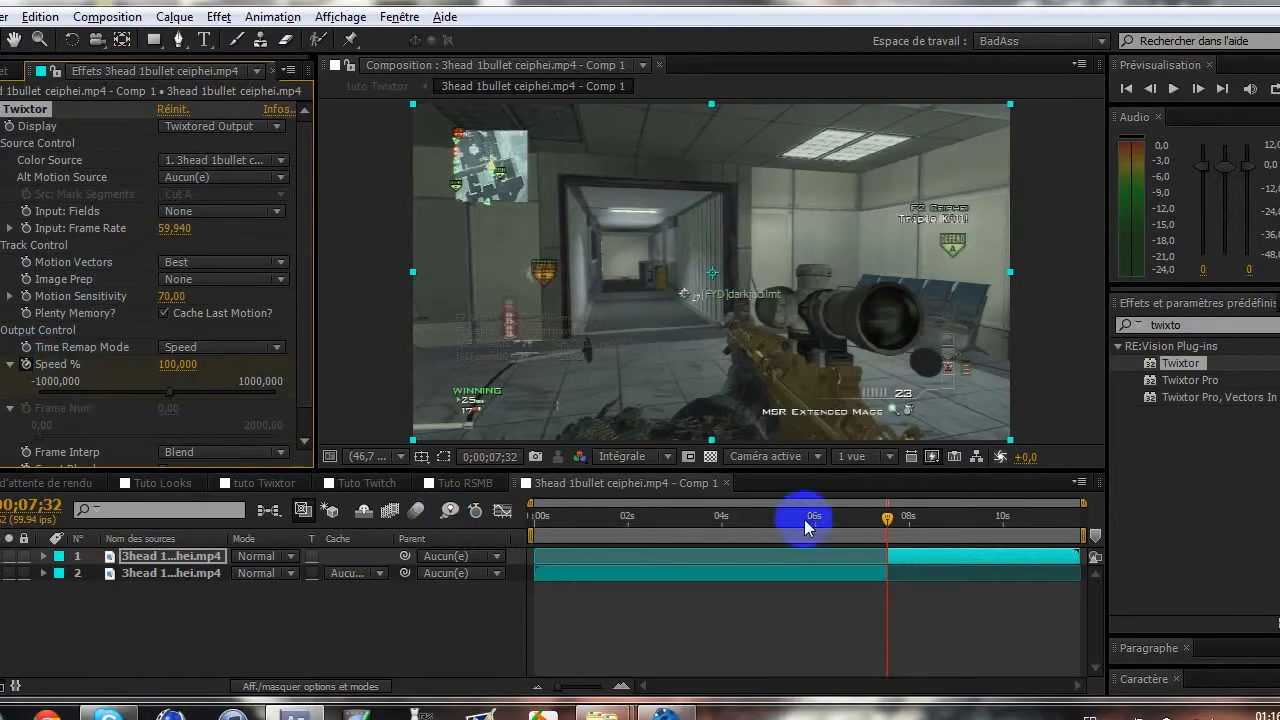
# - Place the current-time indicator one frame after the split, at 0;00;07;33
pyautogui.moveTo(888, 516)
pyautogui.mouseDown()
pyautogui.moveTo(974, 518)
pyautogui.moveTo(888, 520)
pyautogui.mouseUp()
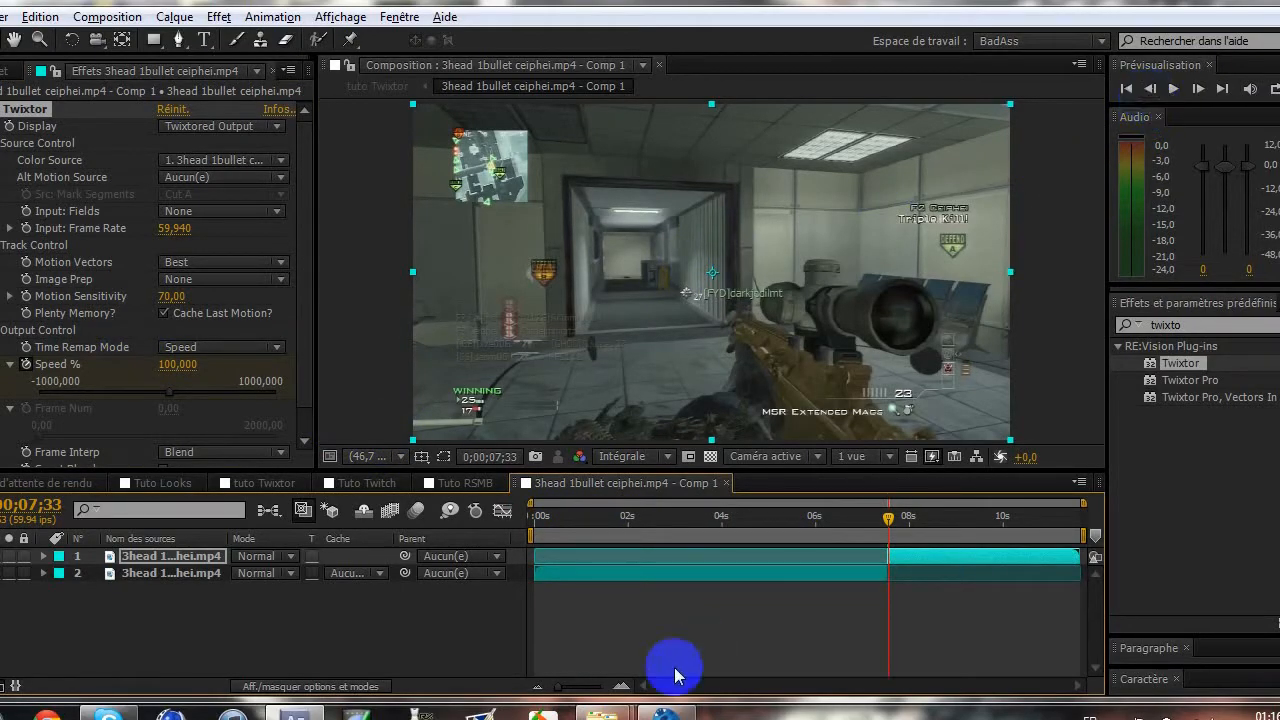
pyautogui.click(622, 688)
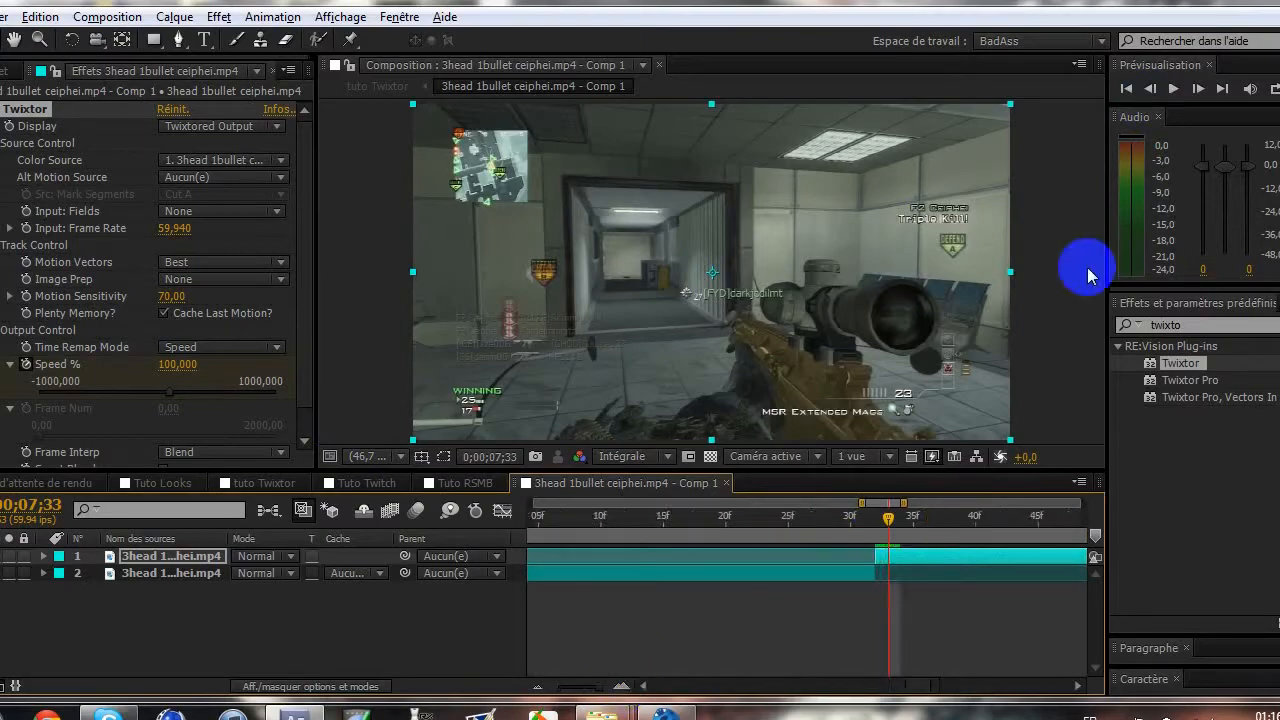
pyautogui.click(1150, 90)
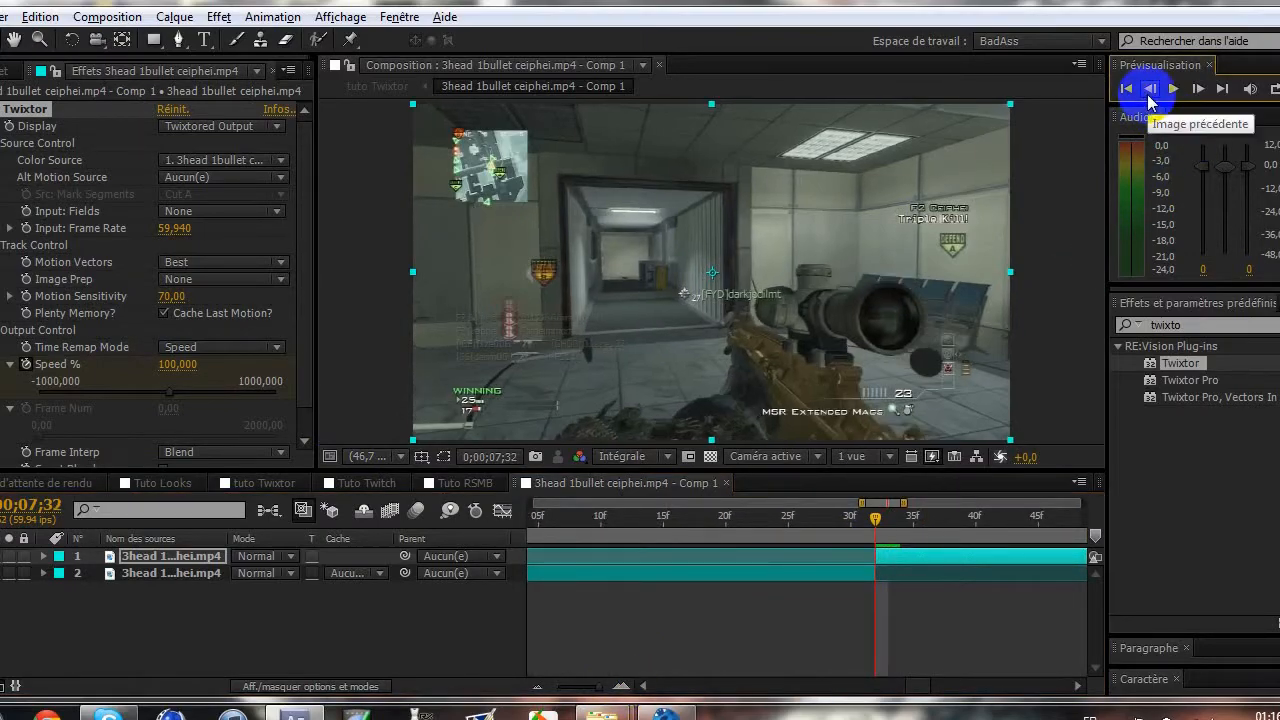
pyautogui.click(1195, 92)
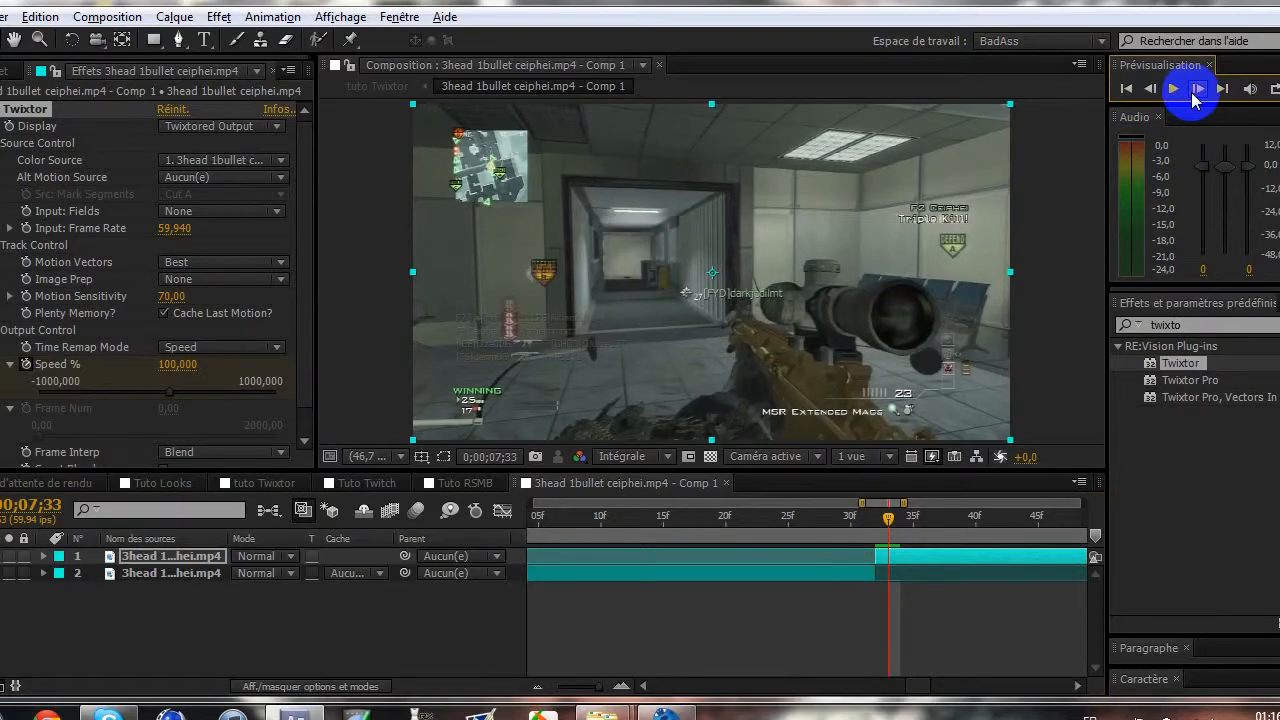
pyautogui.click(192, 179)
pyautogui.click(660, 405)
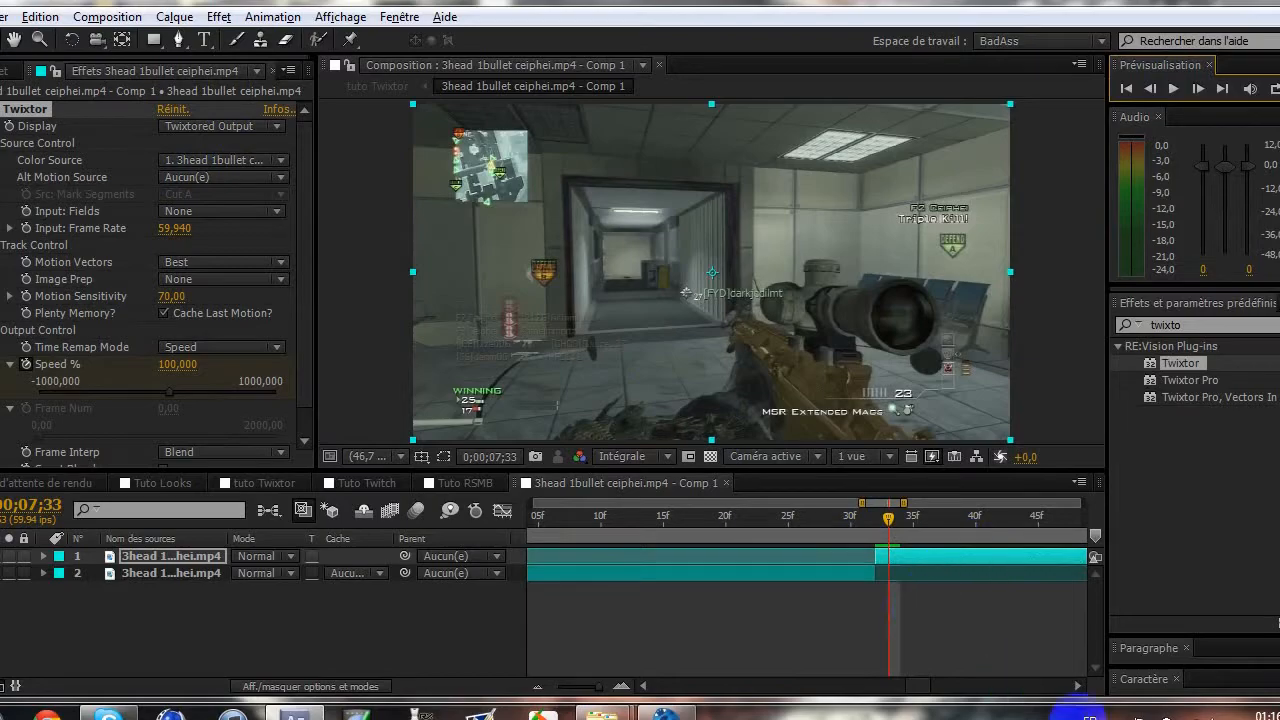
pyautogui.click(540, 686)
pyautogui.click(540, 686)
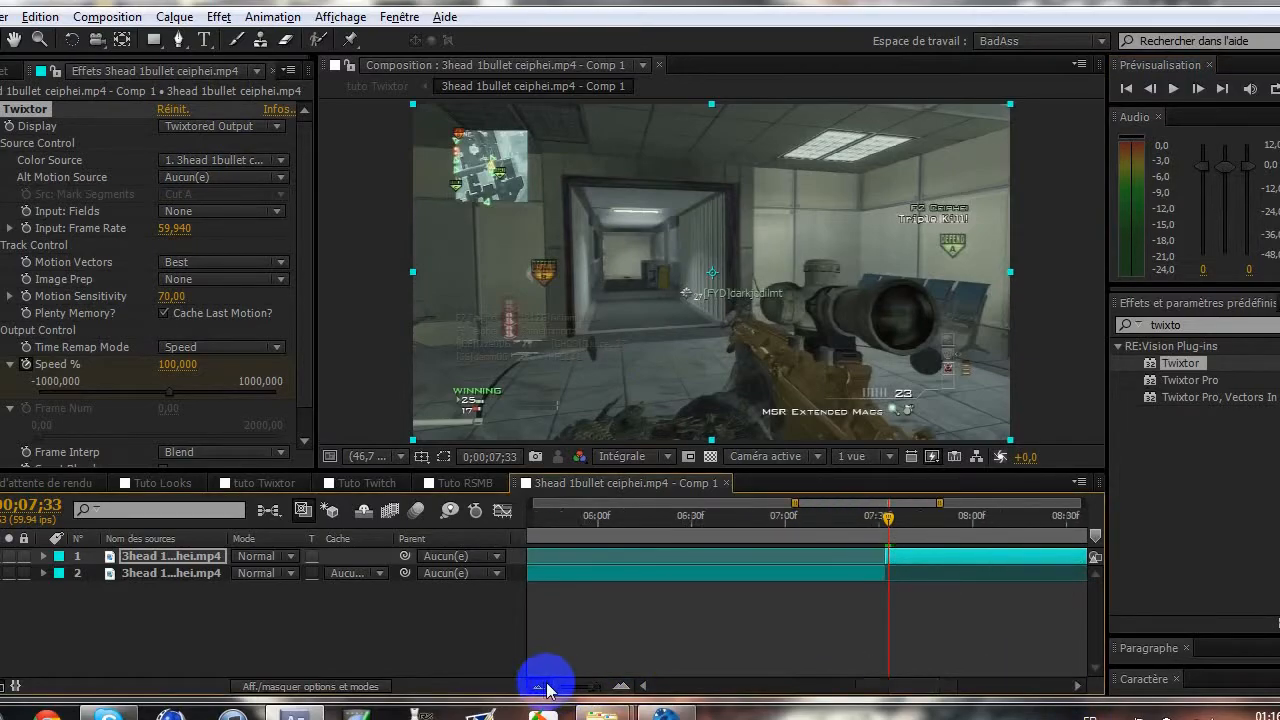
# - Add a second Speed % keyframe holding 100 at 0;00;07;43 on the split layer segment with Twixtor
pyautogui.click(932, 520)
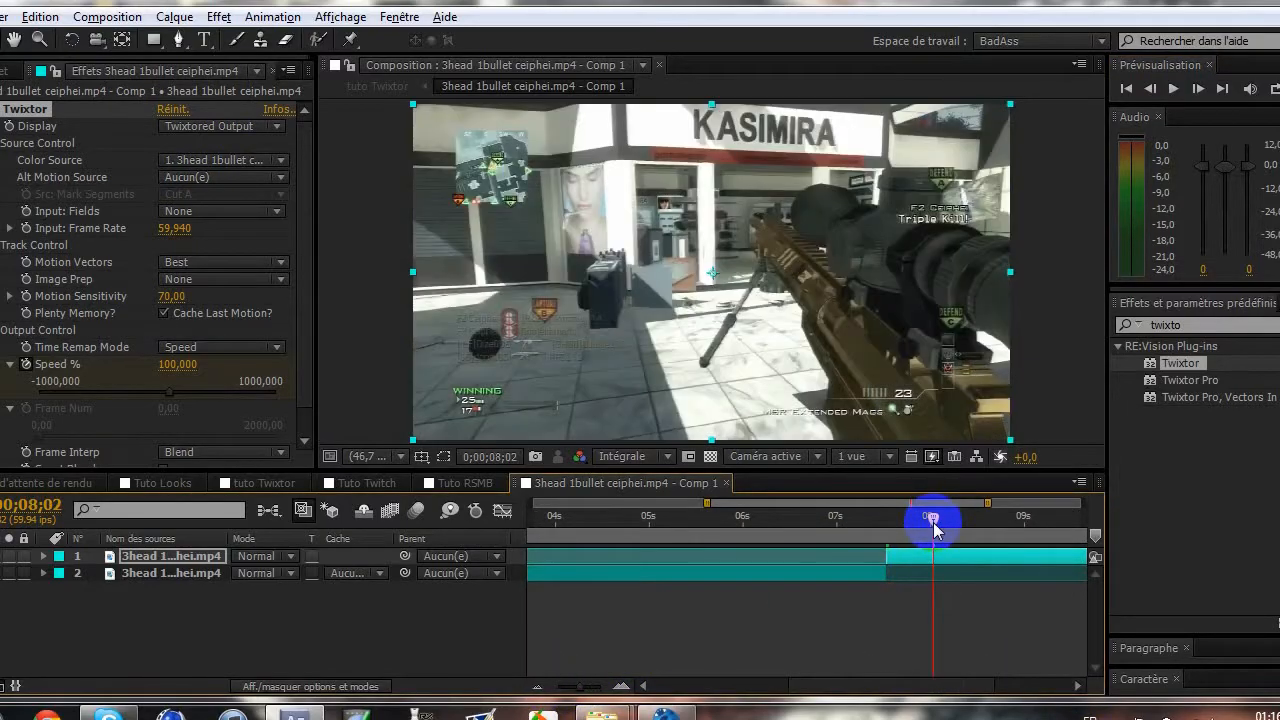
pyautogui.click(921, 520)
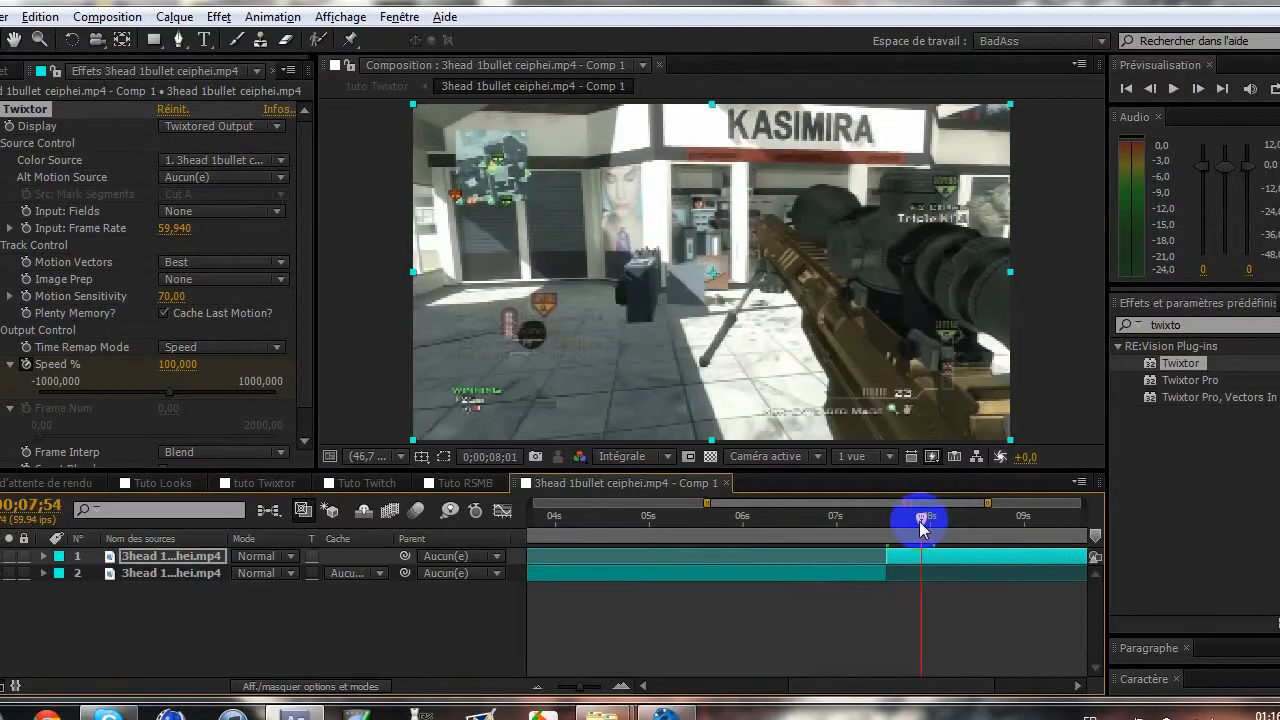
pyautogui.click(910, 520)
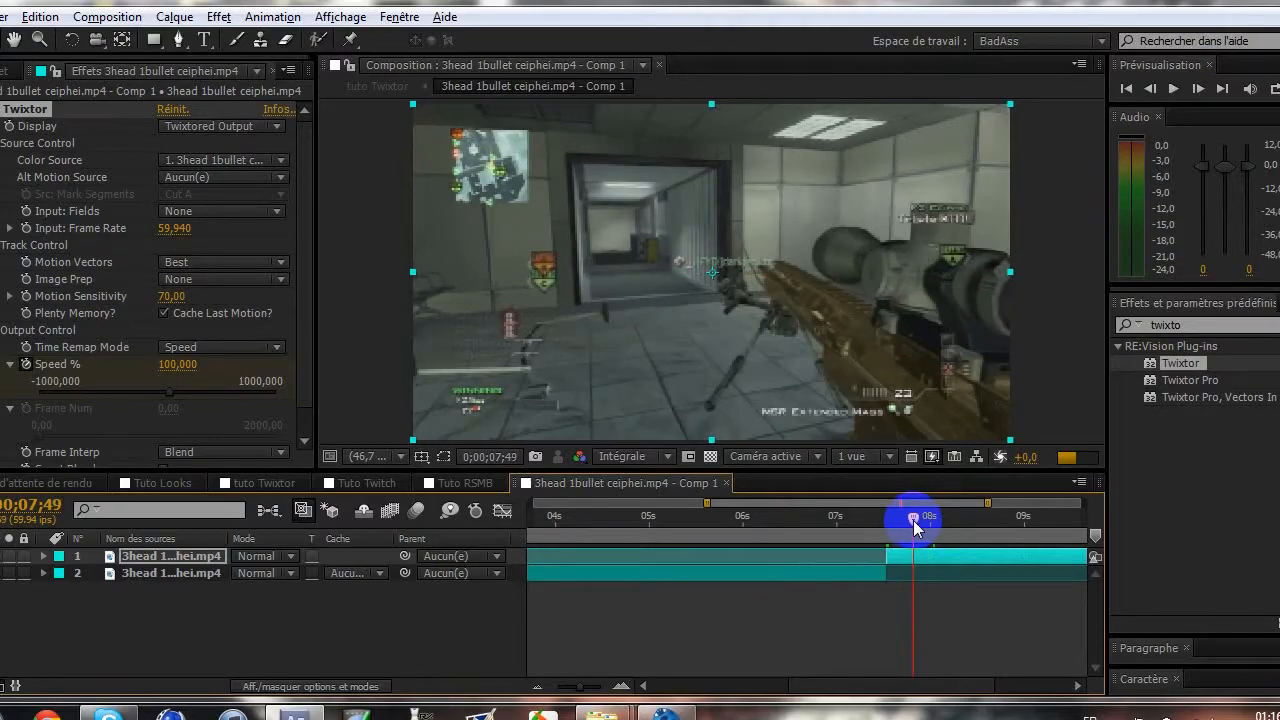
pyautogui.click(904, 521)
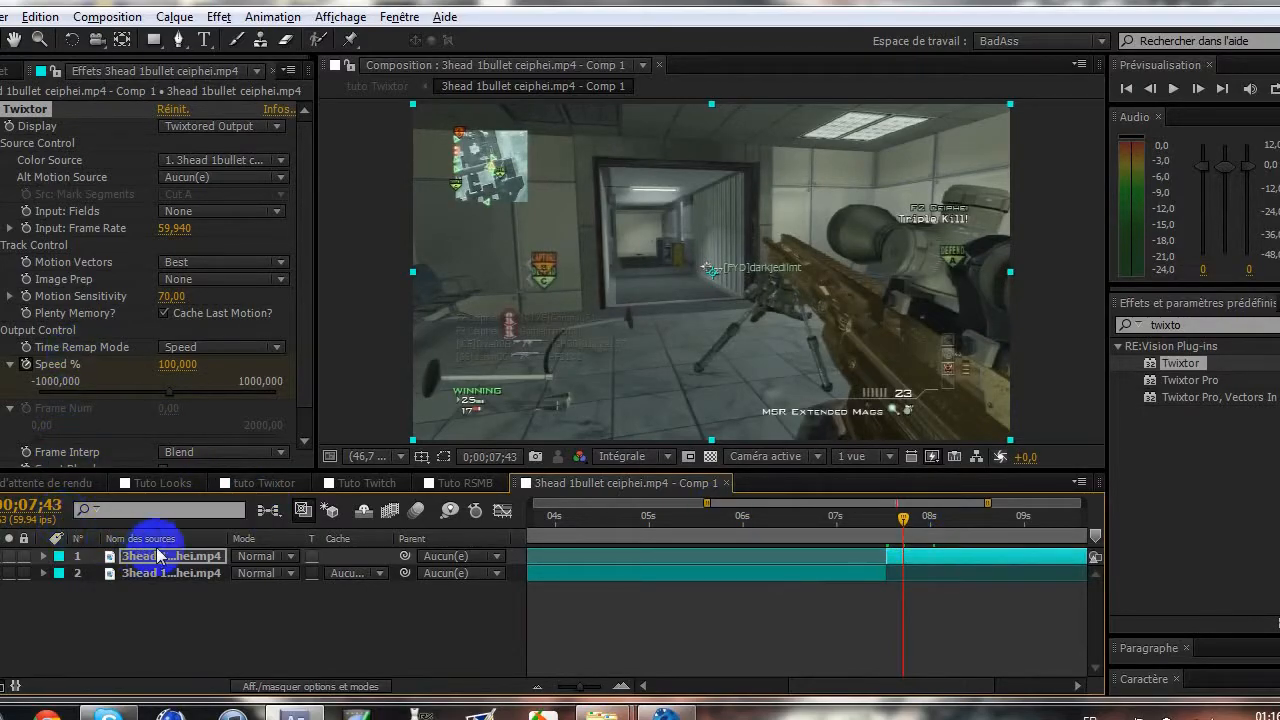
pyautogui.press('u')
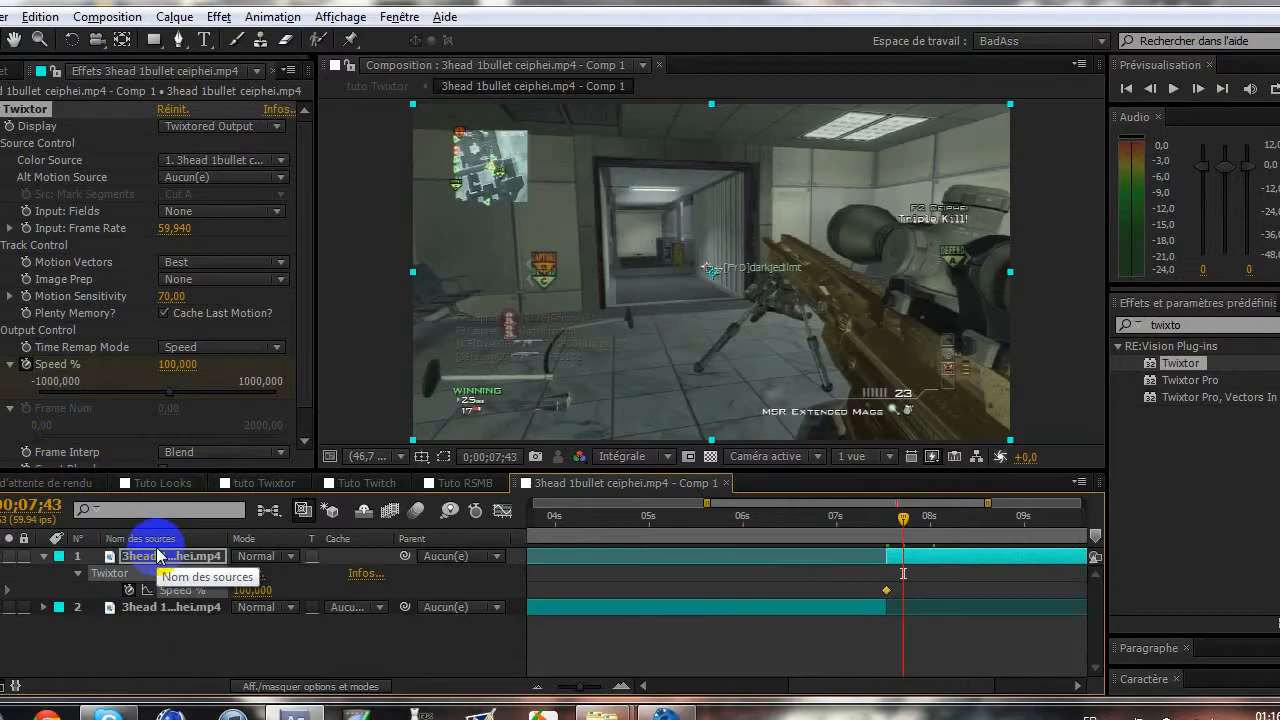
pyautogui.click(5, 590)
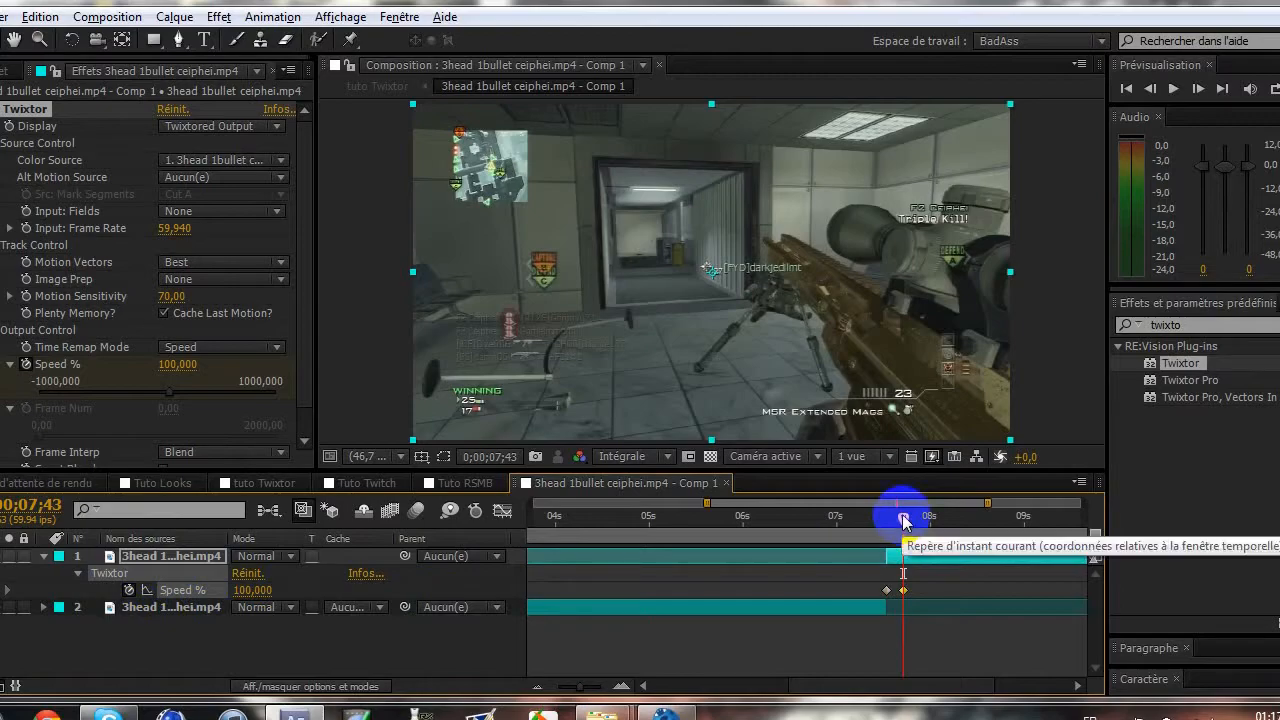
# - Advance one frame to 0;00;07;44 and set Twixtor's Speed % to 2
pyautogui.click(1198, 90)
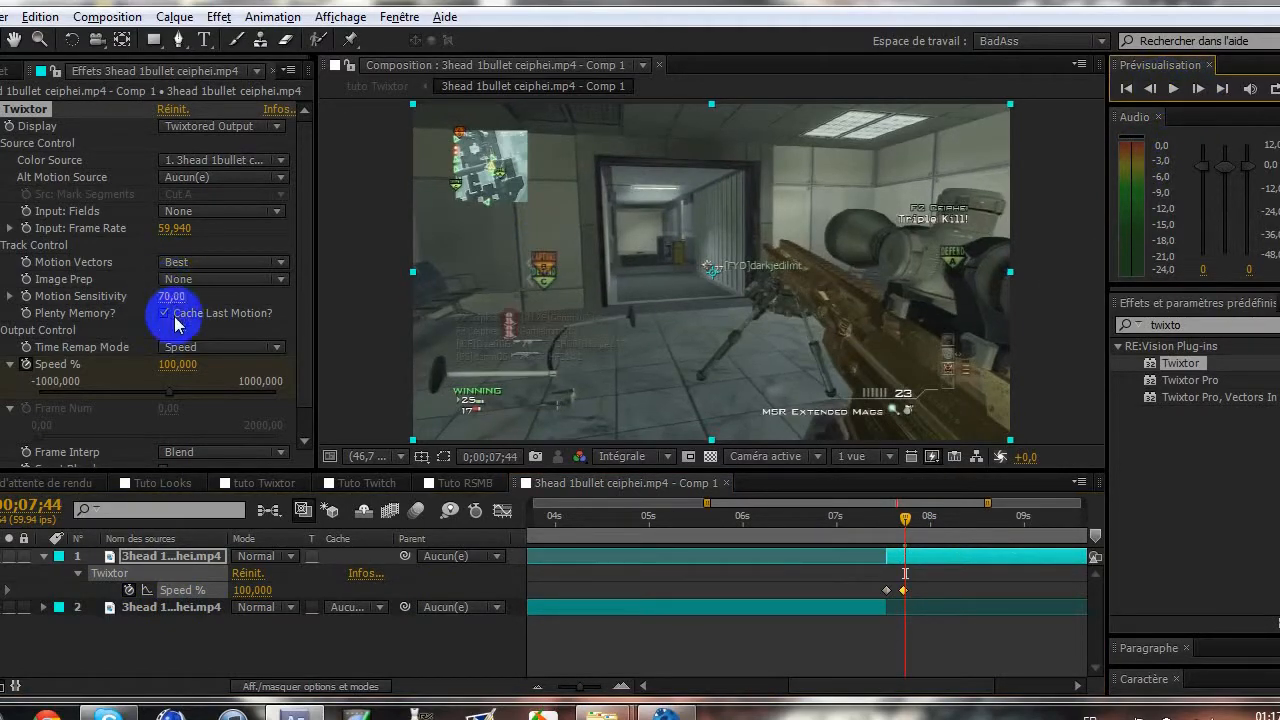
pyautogui.click(177, 364)
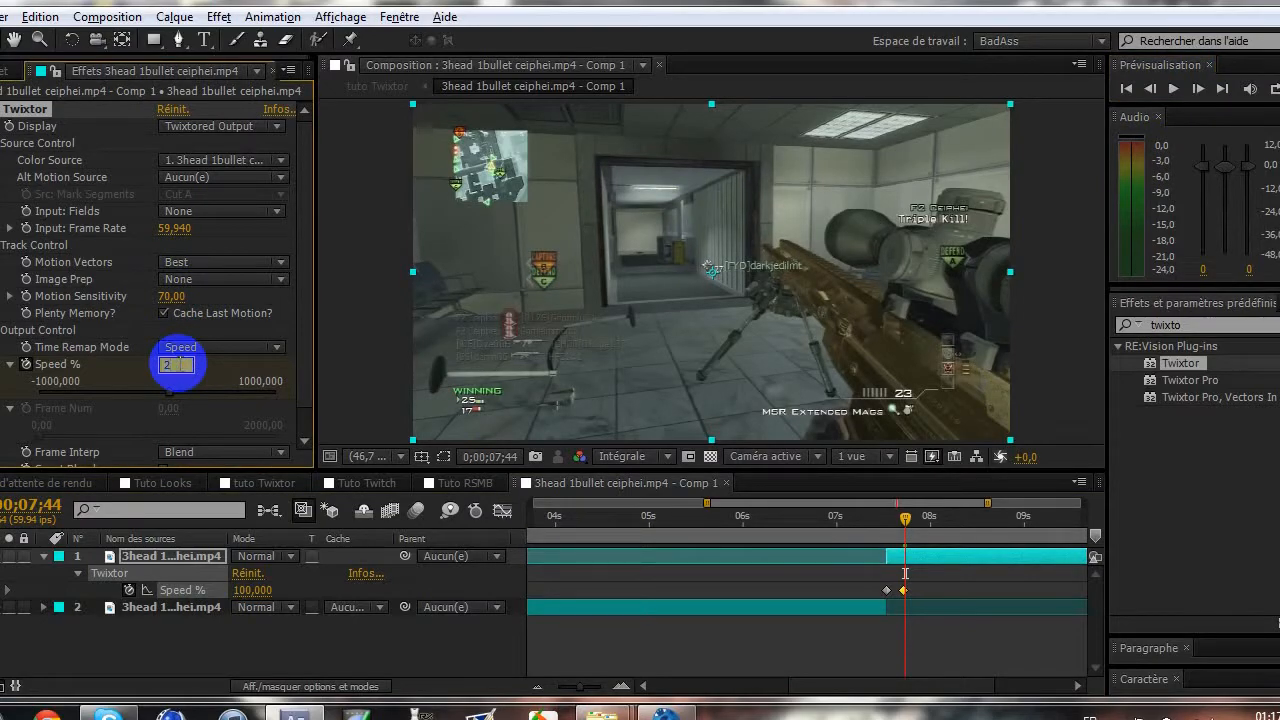
pyautogui.press('Return')
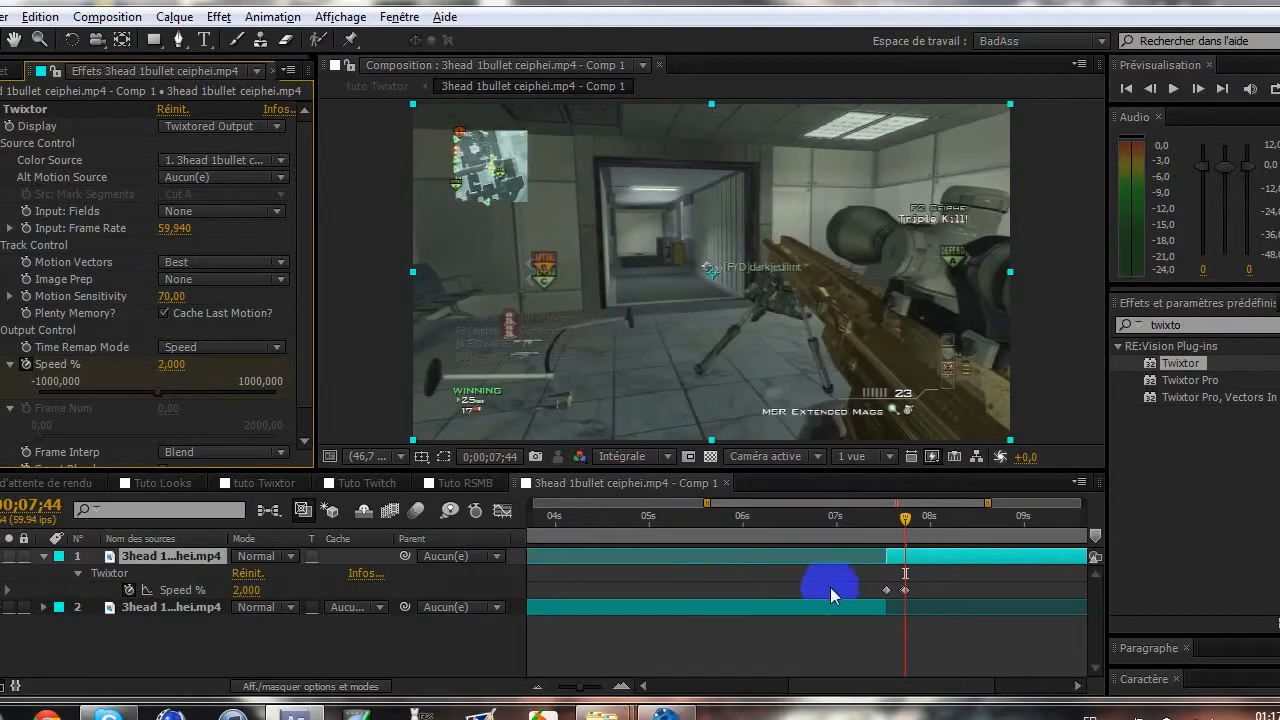
# - Scrub through the slowed segment to 0;00;09;28 and bring the full composition duration into the timeline
pyautogui.click(907, 520)
pyautogui.moveTo(910, 520)
pyautogui.mouseDown()
pyautogui.moveTo(1108, 516)
pyautogui.moveTo(880, 514)
pyautogui.moveTo(921, 516)
pyautogui.mouseUp()
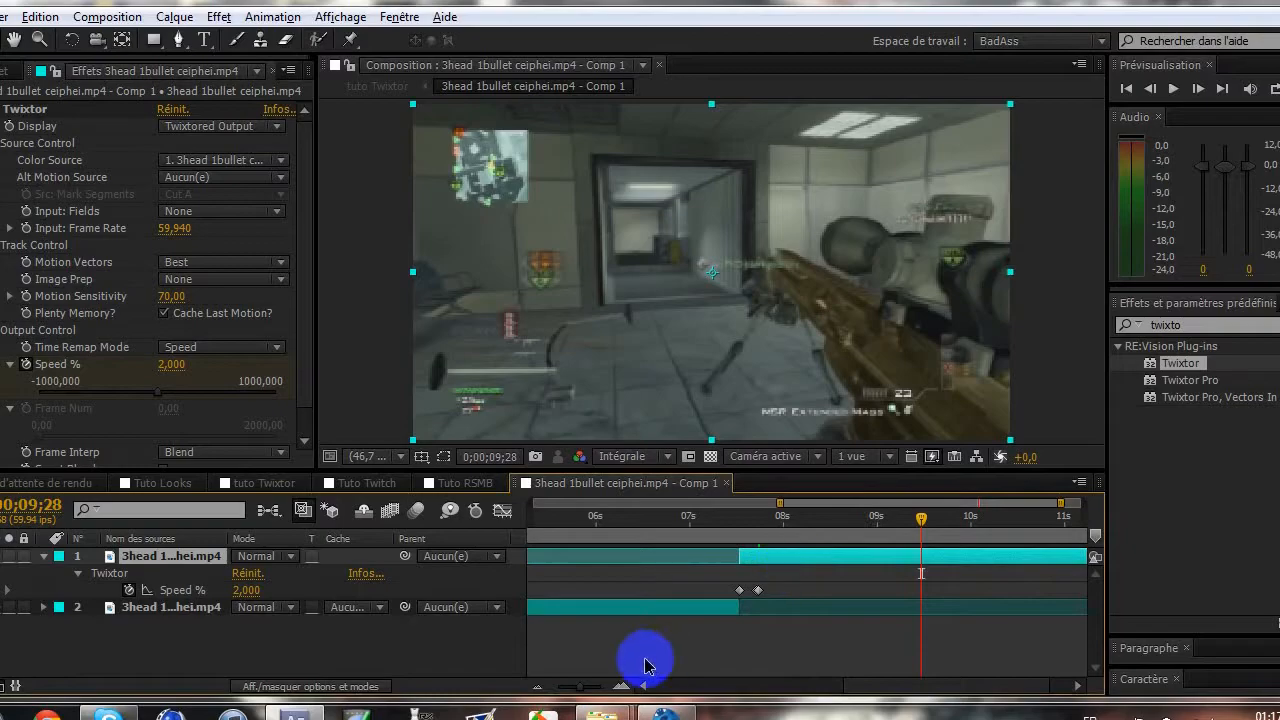
pyautogui.click(540, 684)
pyautogui.click(540, 684)
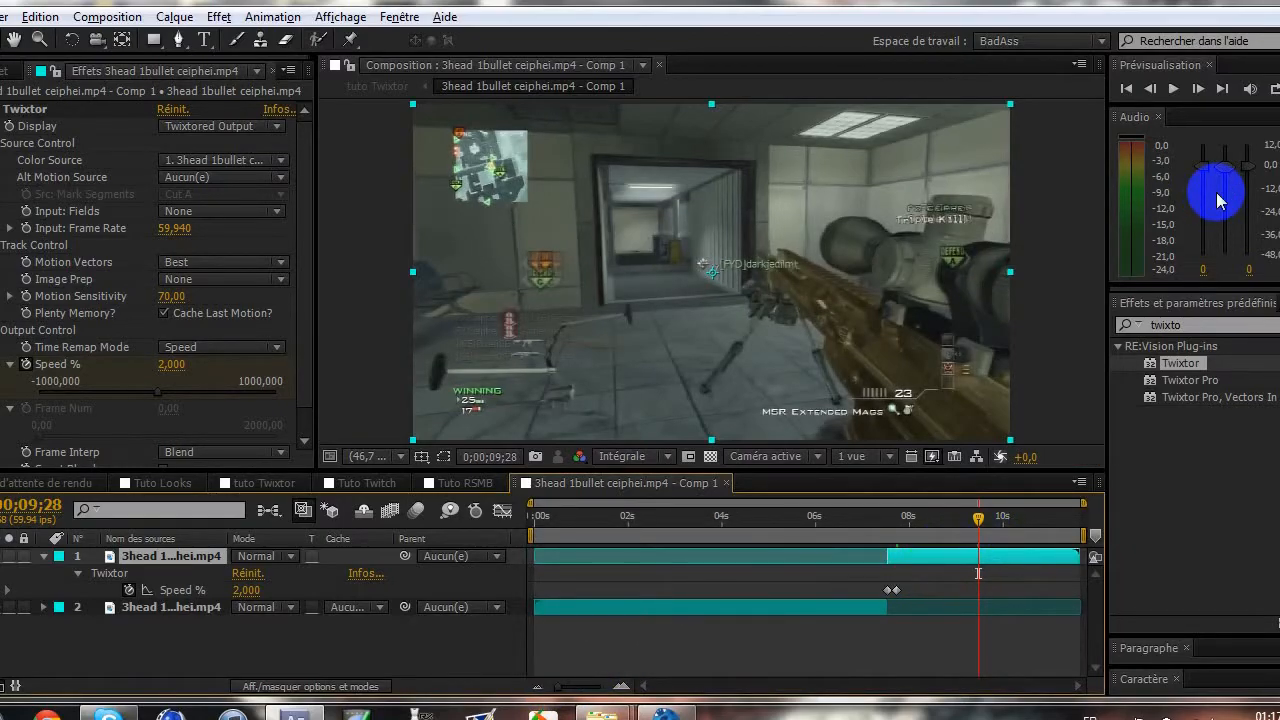
pyautogui.click(4, 562)
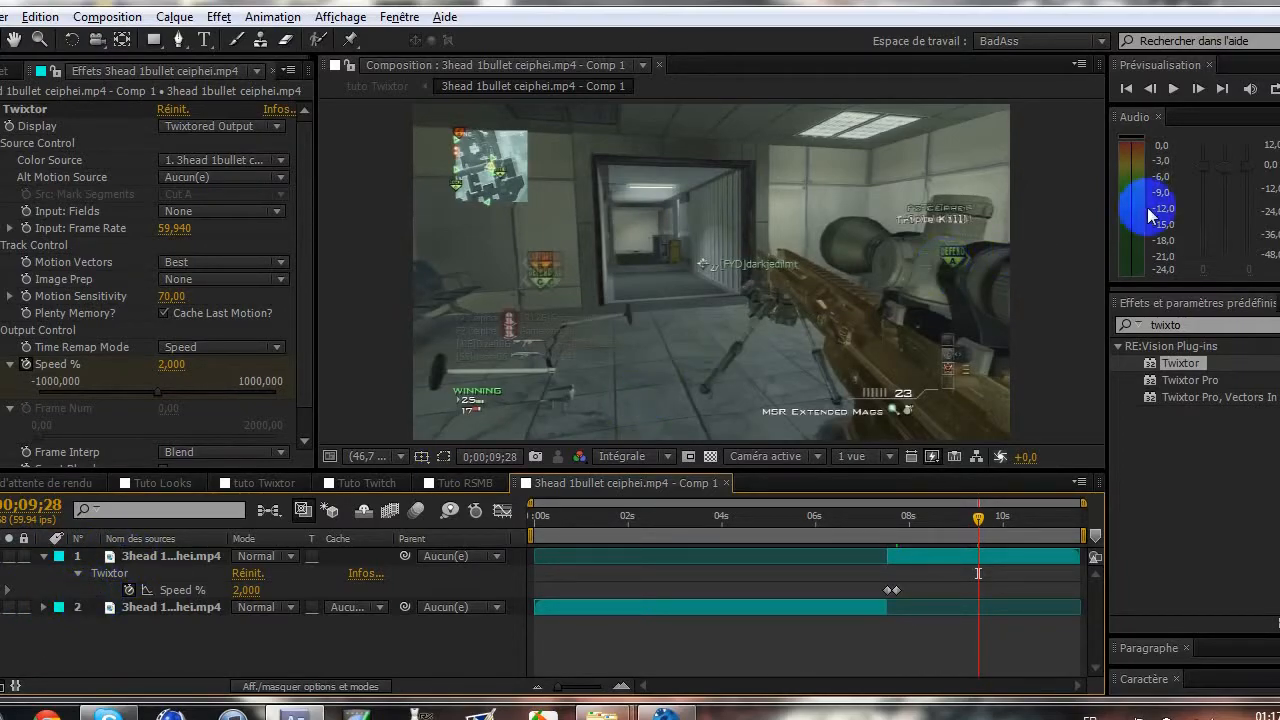
# - Start the work area at about 6 seconds and run a RAM preview of the slow-motion section
pyautogui.click(1268, 88)
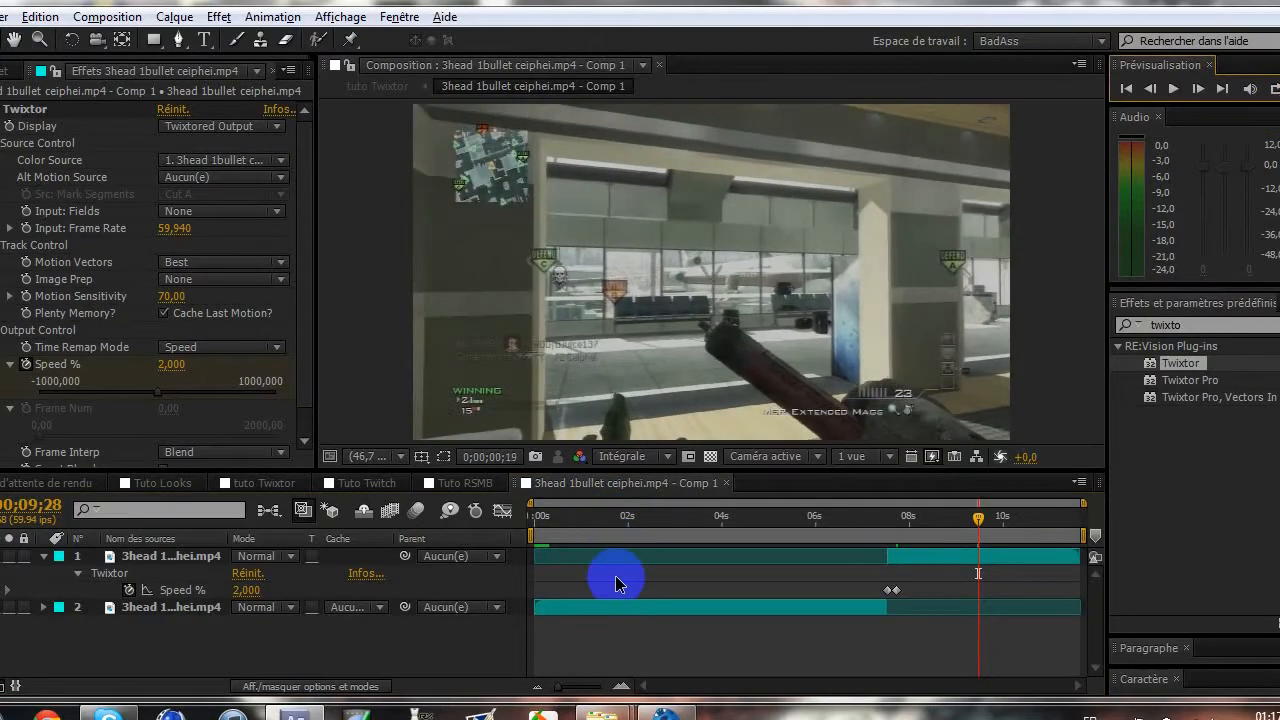
pyautogui.click(546, 532)
pyautogui.moveTo(531, 534); pyautogui.dragTo(821, 534)
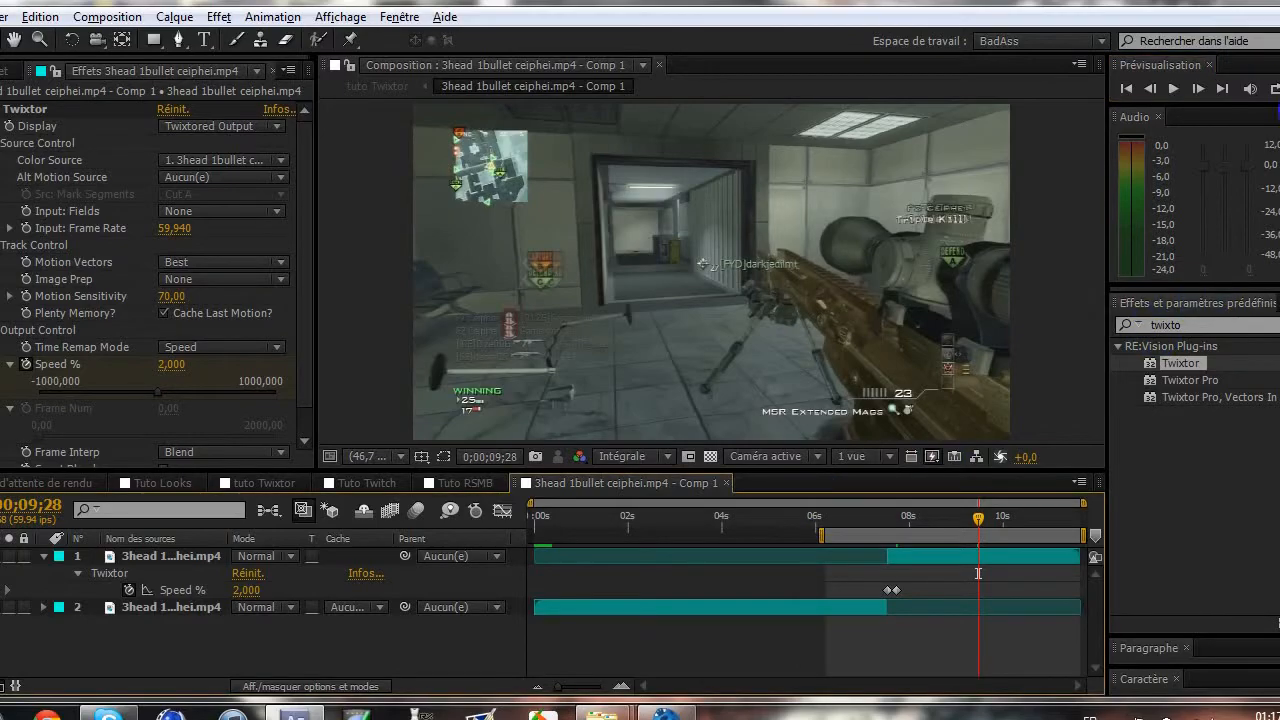
pyautogui.press('KP_0')
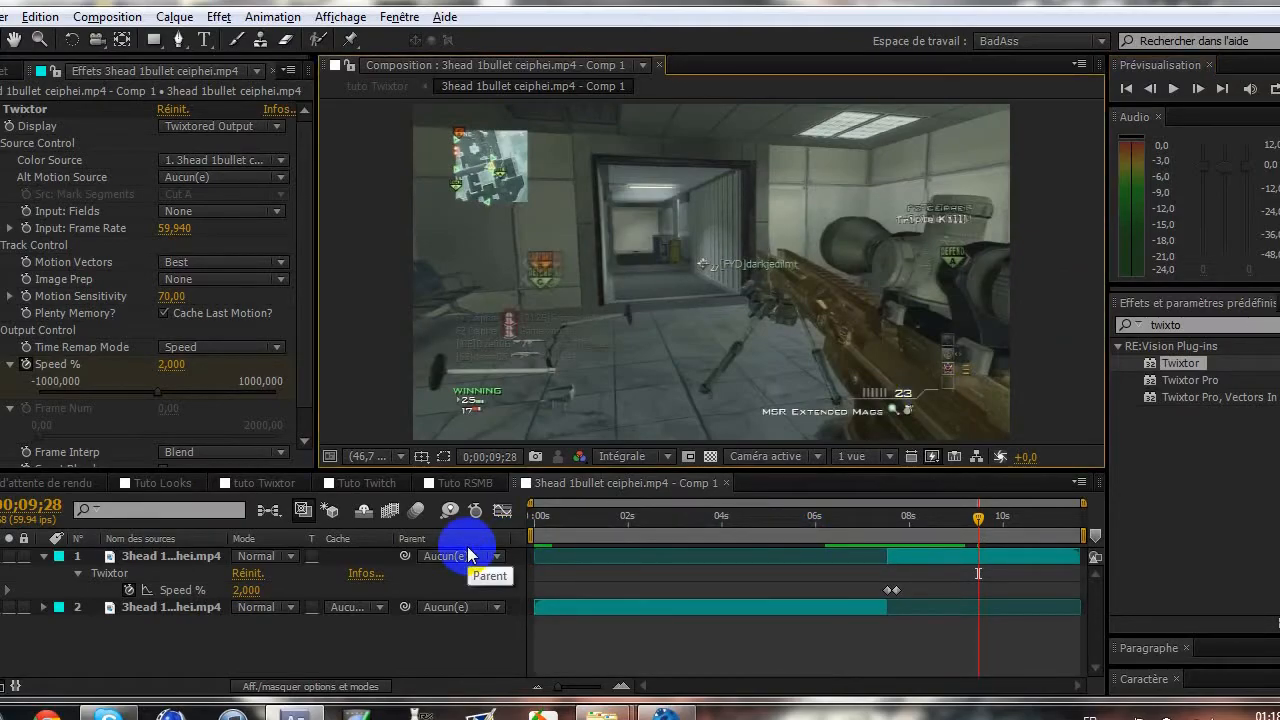
# - Undo the Speed % keyframes, the Twixtor effect and the layer split, back to one unsplit clip layer
pyautogui.hotkey('ctrl', 'Down')
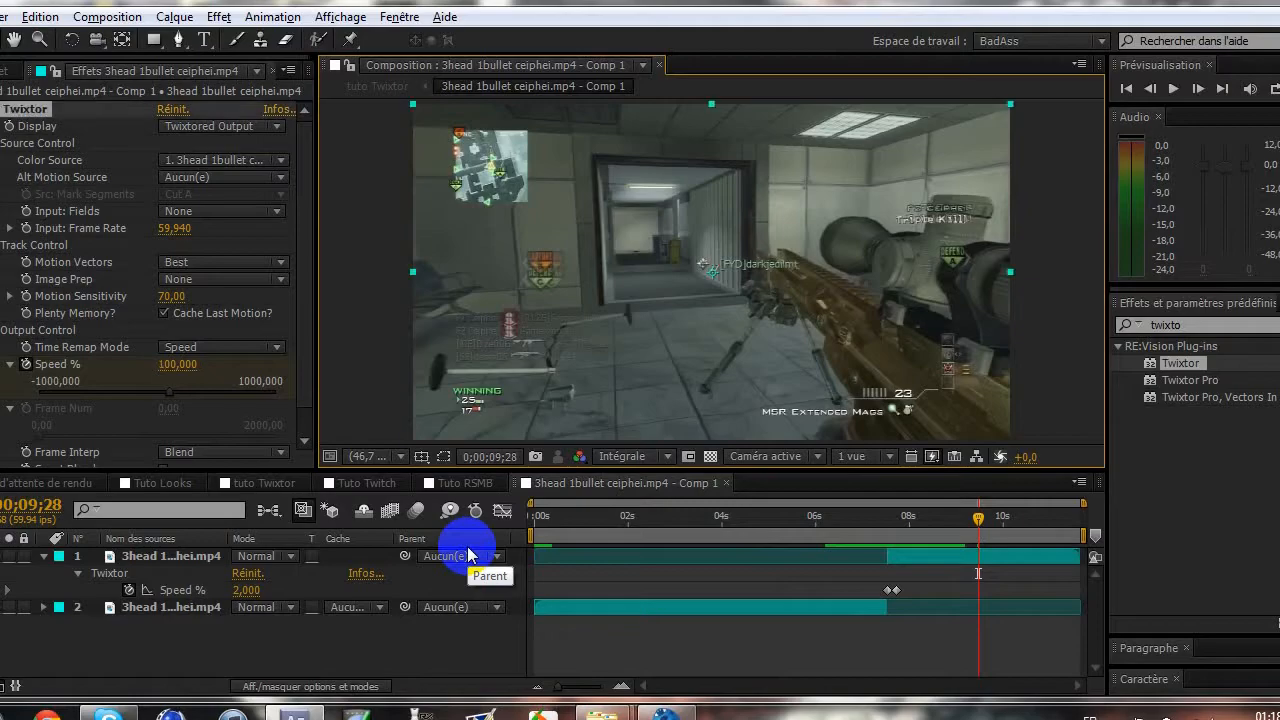
pyautogui.press('j')
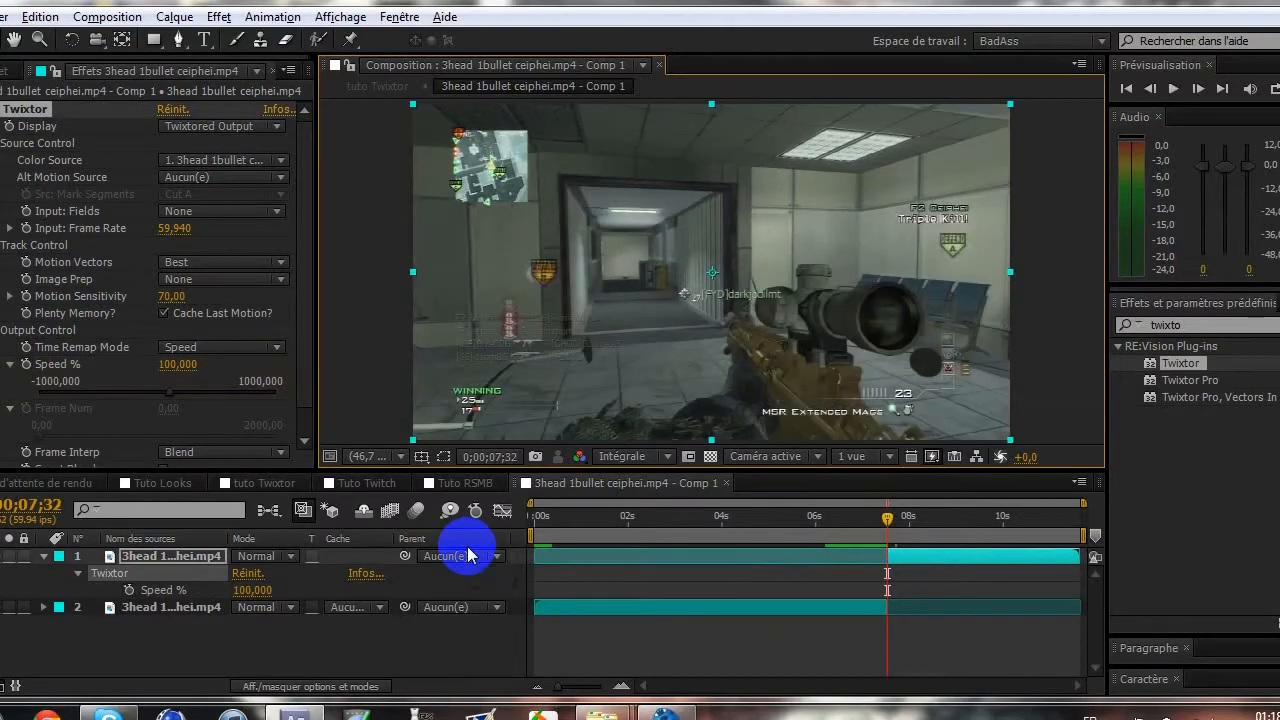
pyautogui.hotkey('ctrl', 'z')
pyautogui.hotkey('ctrl', 'z')
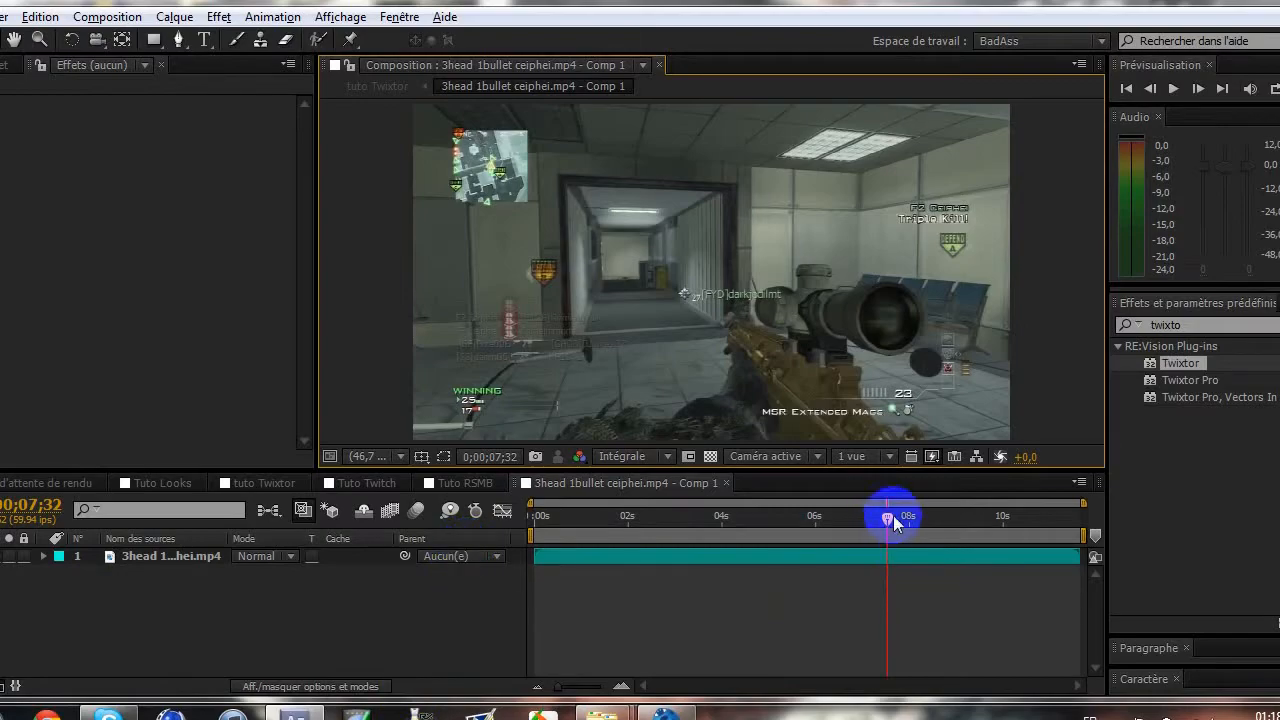
# - Place the current-time indicator at 0;00;00;22 and duplicate the unsplit clip layer
pyautogui.click(1011, 525)
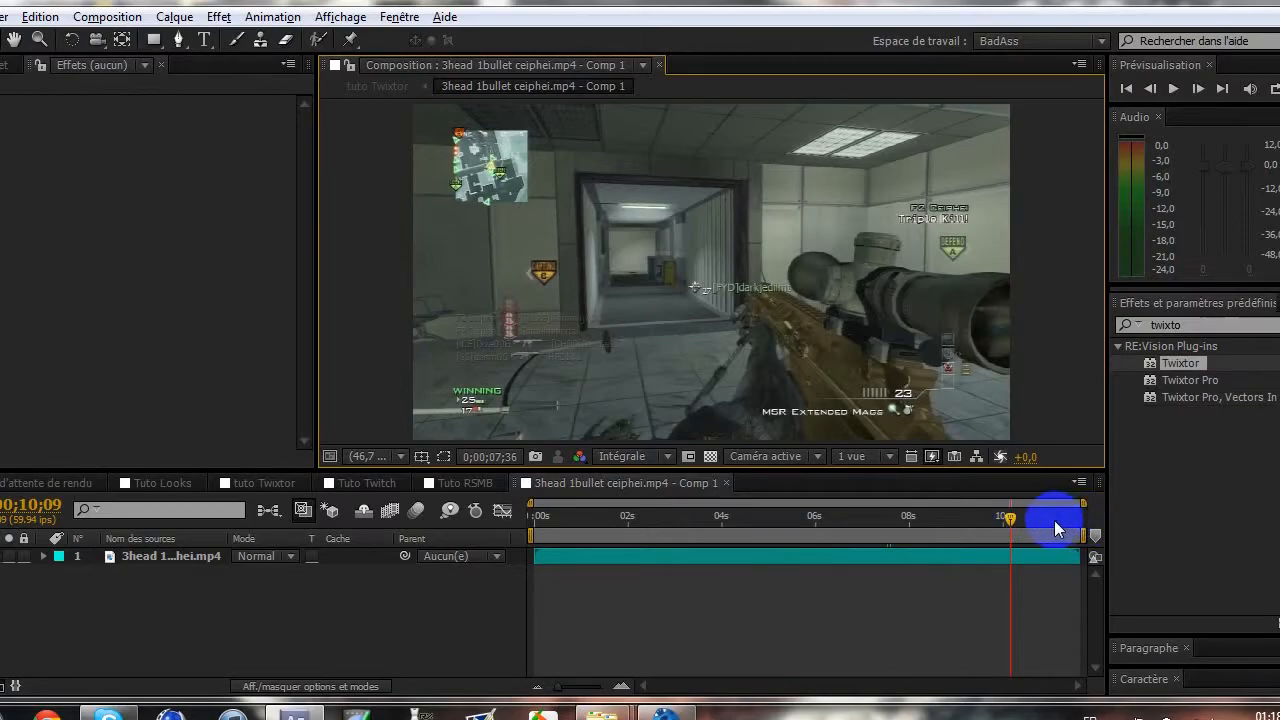
pyautogui.click(833, 502)
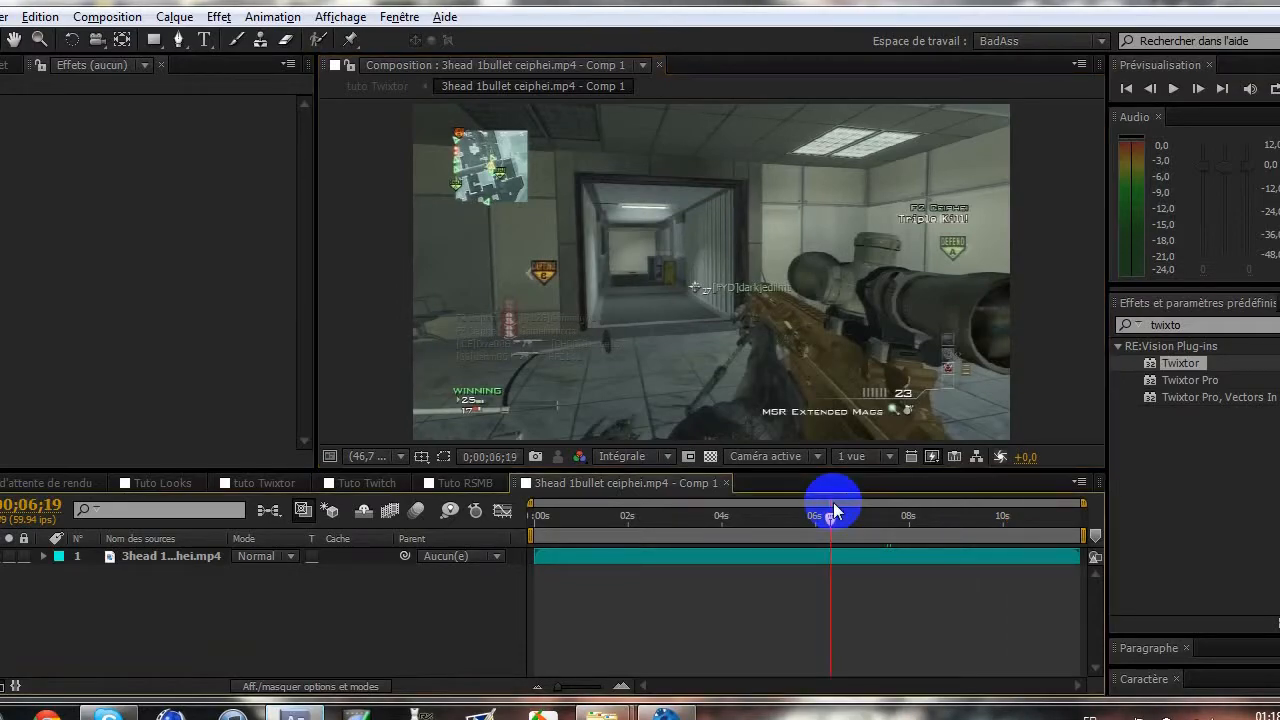
pyautogui.click(541, 522)
pyautogui.moveTo(541, 522)
pyautogui.mouseDown()
pyautogui.moveTo(521, 518)
pyautogui.moveTo(549, 517)
pyautogui.mouseUp()
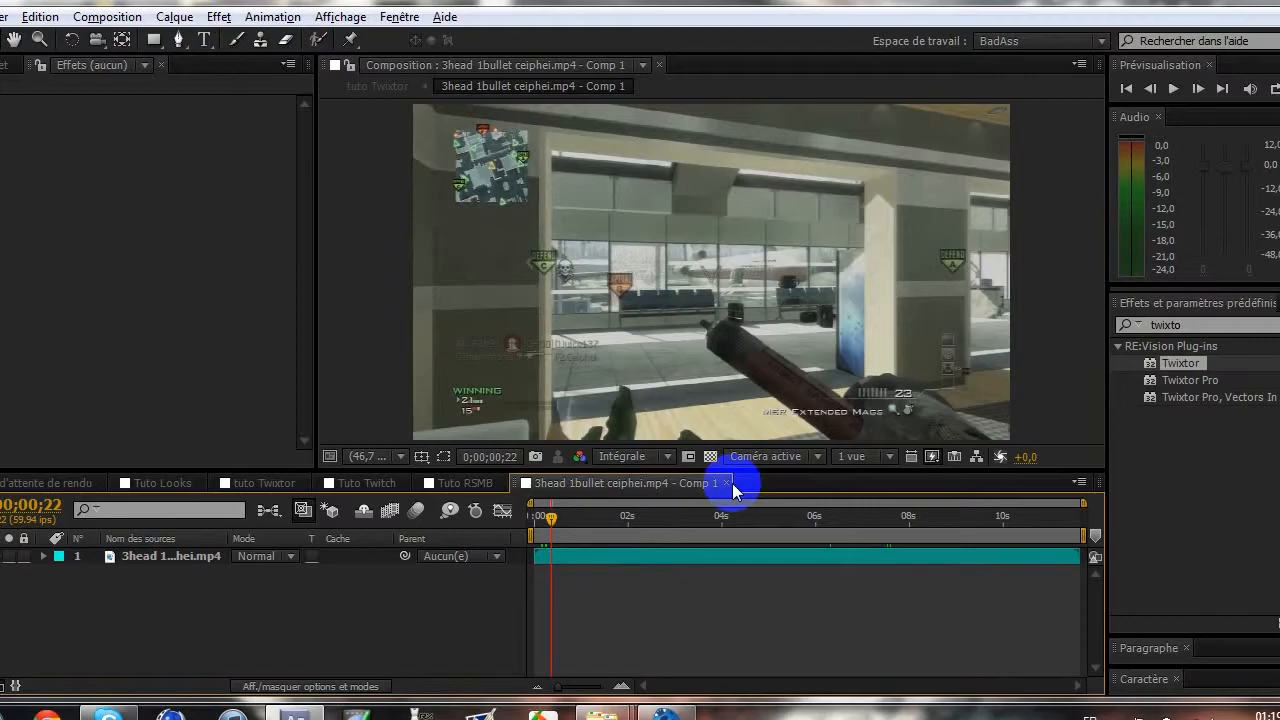
pyautogui.click(673, 552)
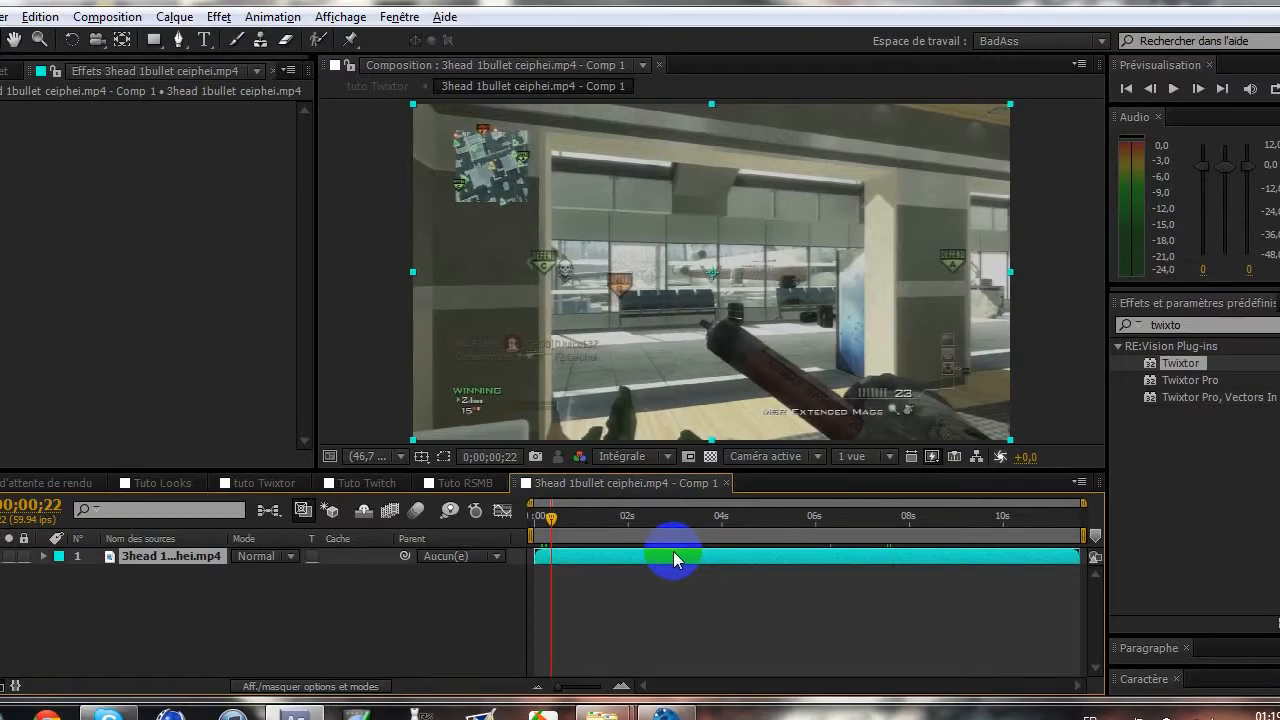
pyautogui.hotkey('ctrl', 'd')
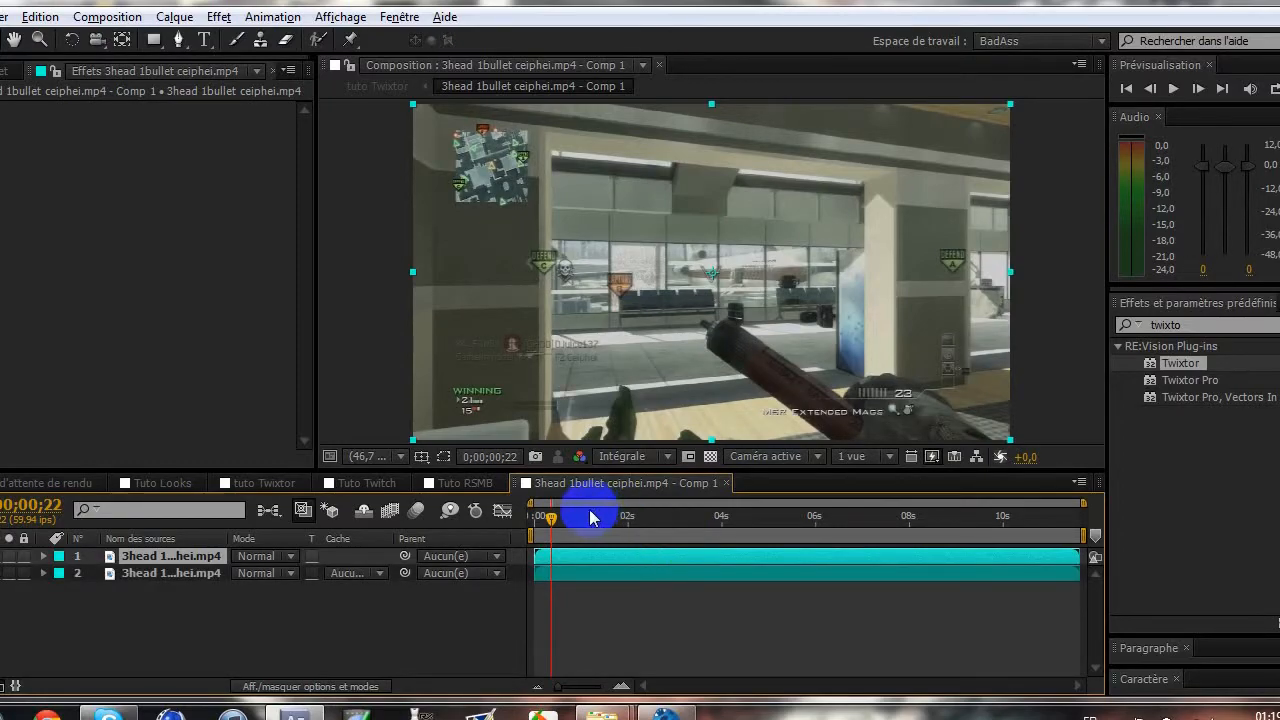
# - Apply the Twixtor effect to the lower of the two clip layers
pyautogui.click(573, 574)
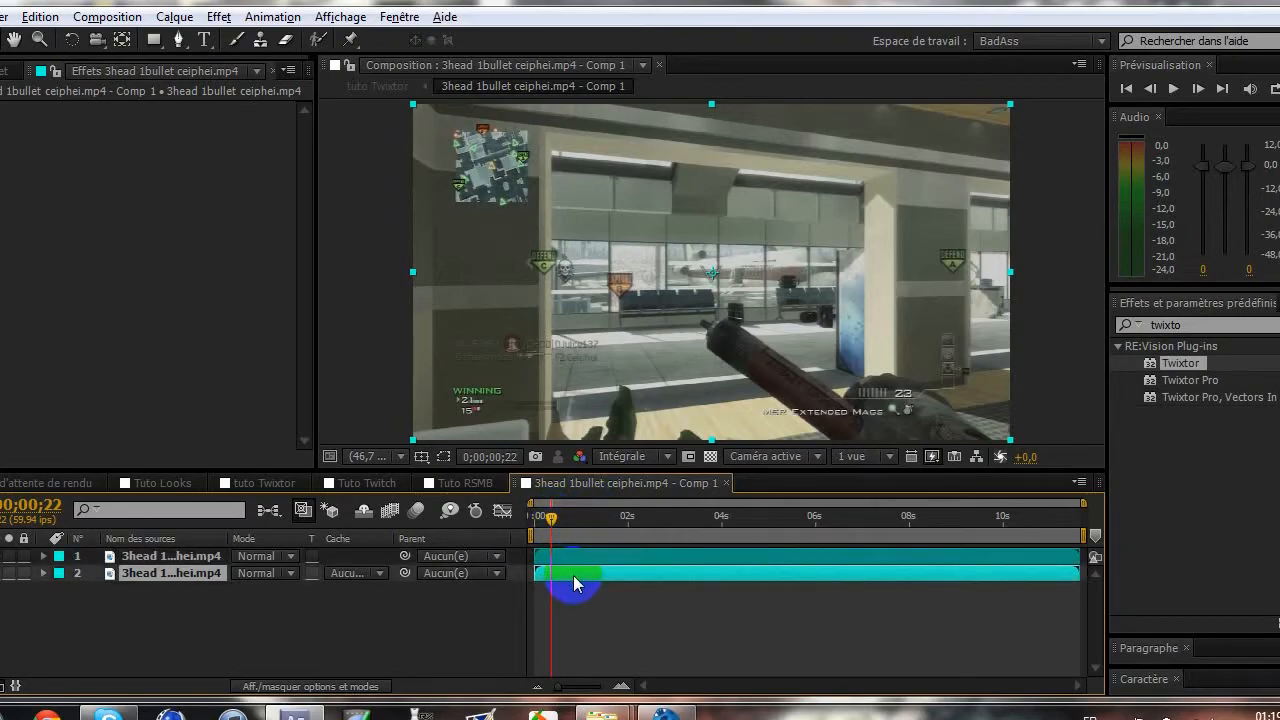
pyautogui.moveTo(1186, 368); pyautogui.dragTo(1010, 220)
pyautogui.moveTo(773, 156); pyautogui.dragTo(1188, 368)
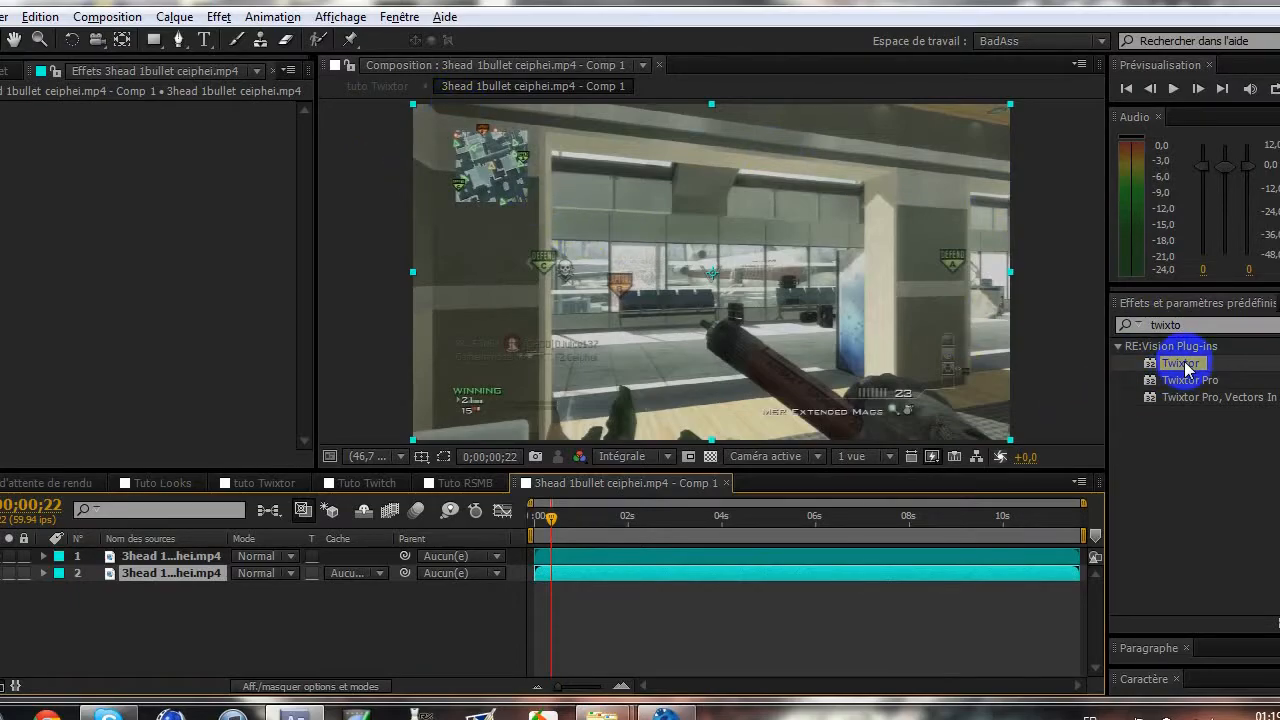
pyautogui.doubleClick(1185, 366)
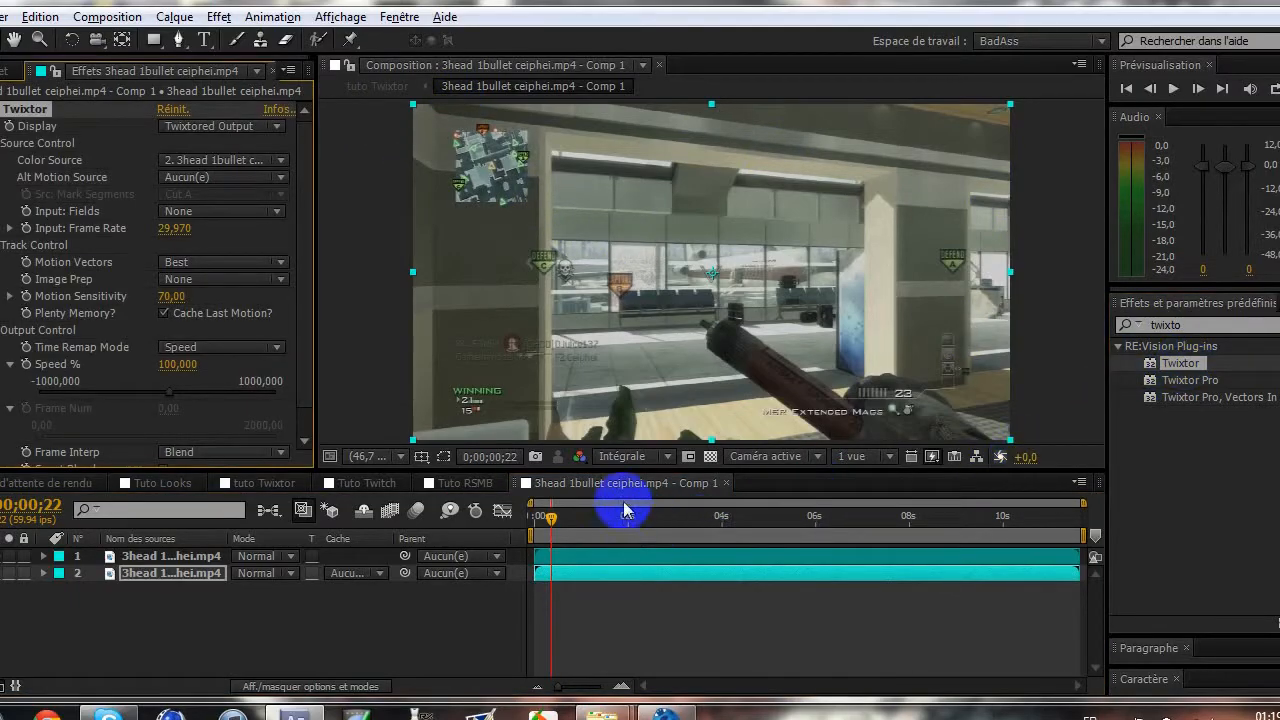
# - Isolate the lower clip layer in the viewer and set its Twixtor Input: Frame Rate to 59,94
pyautogui.click(20, 585)
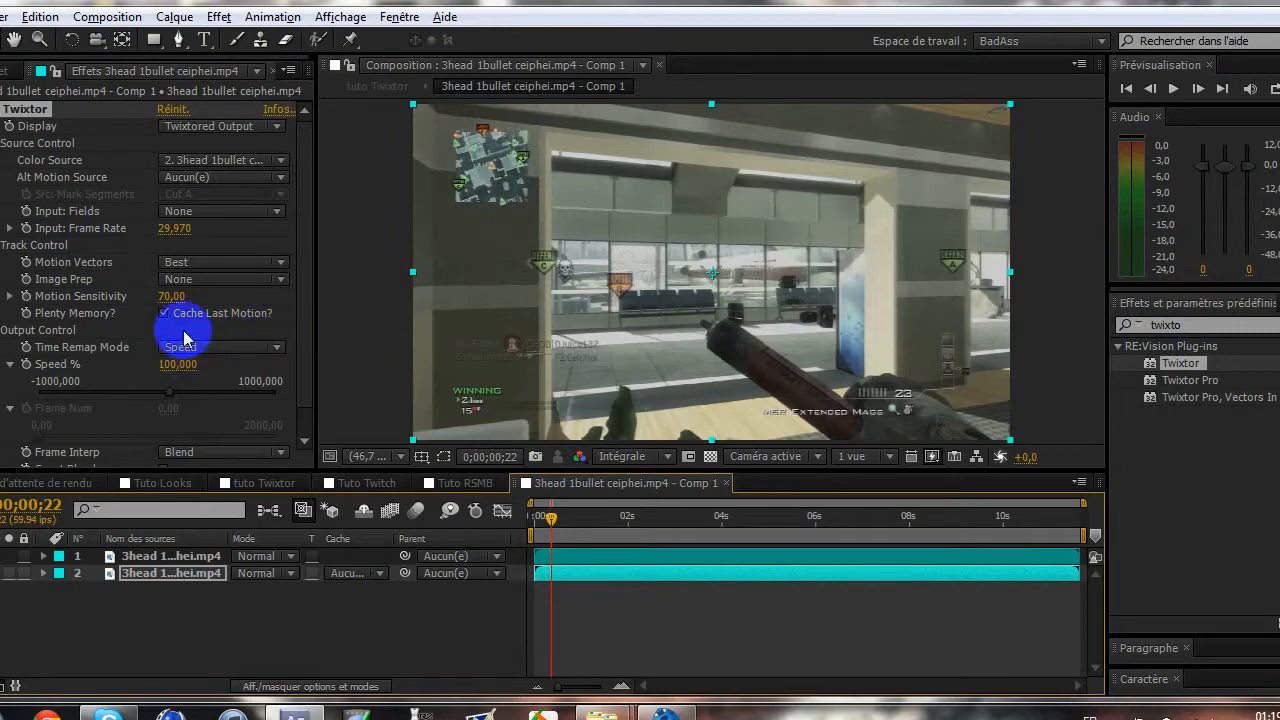
pyautogui.click(175, 229)
pyautogui.write('5')
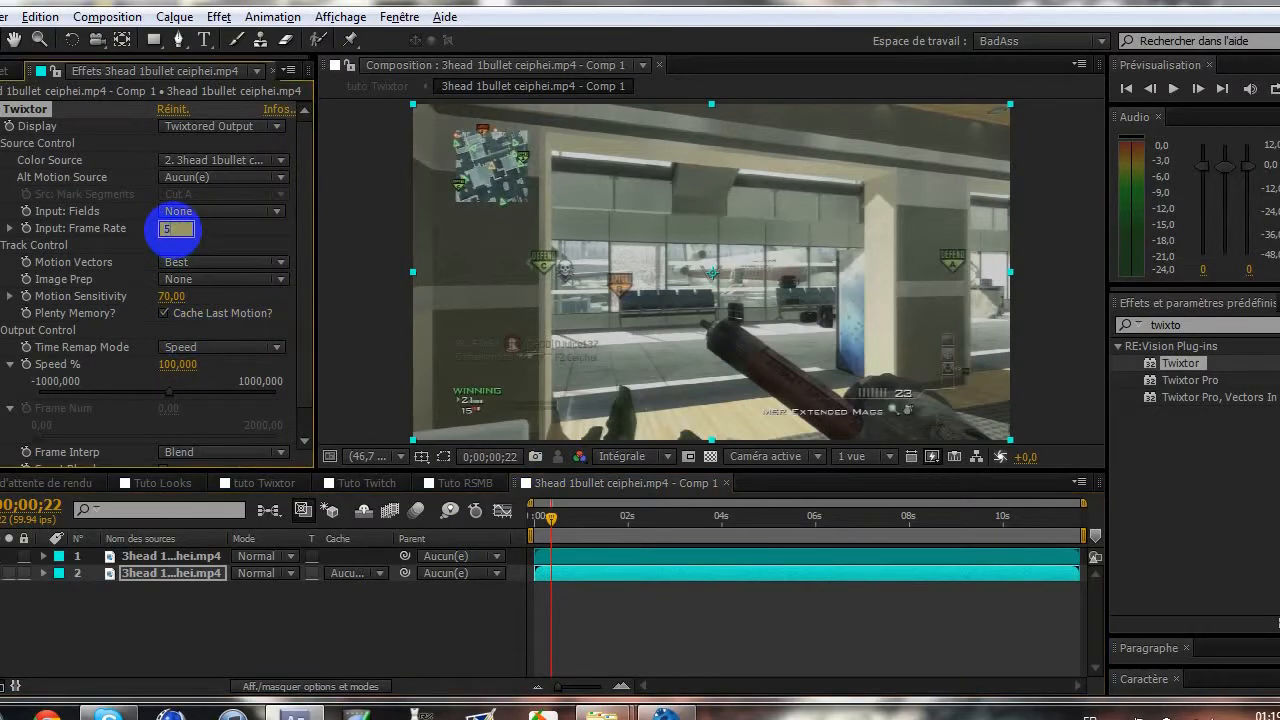
pyautogui.write('9,94')
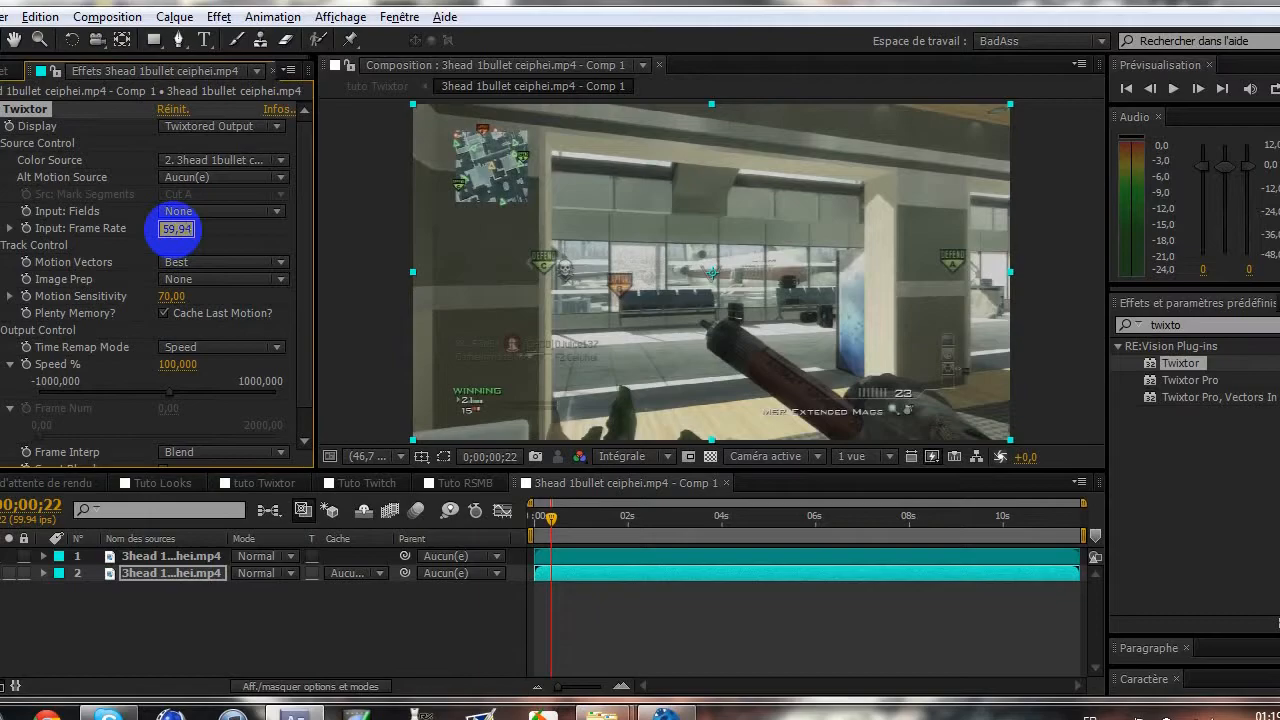
pyautogui.press('Return')
# - Set Twixtor's Speed % to 300 on the lower clip layer
pyautogui.click(174, 365)
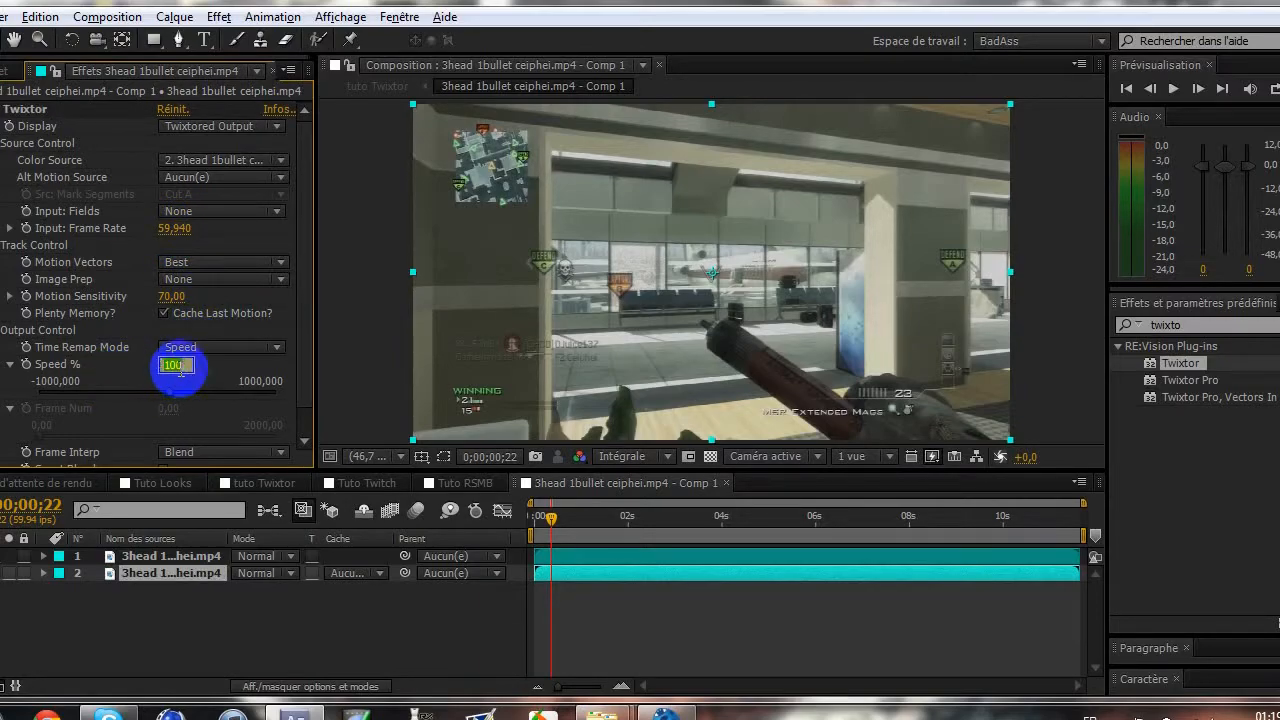
pyautogui.write('300')
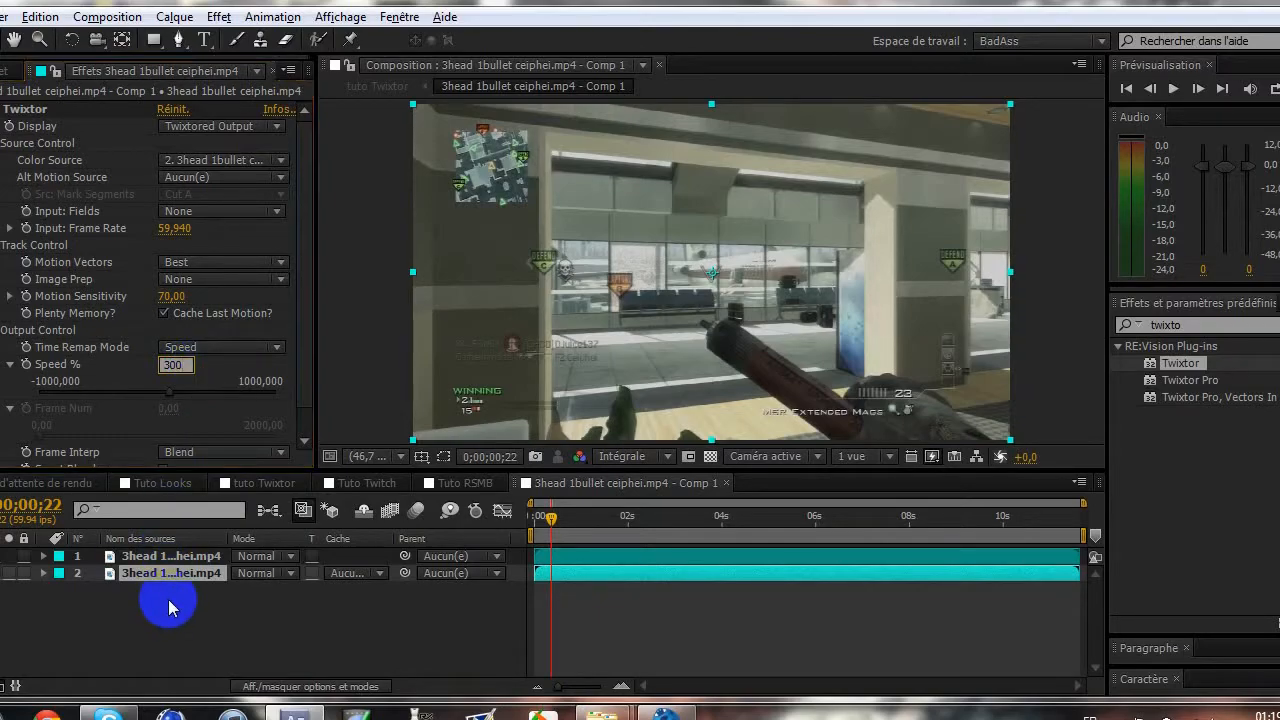
pyautogui.click(547, 585)
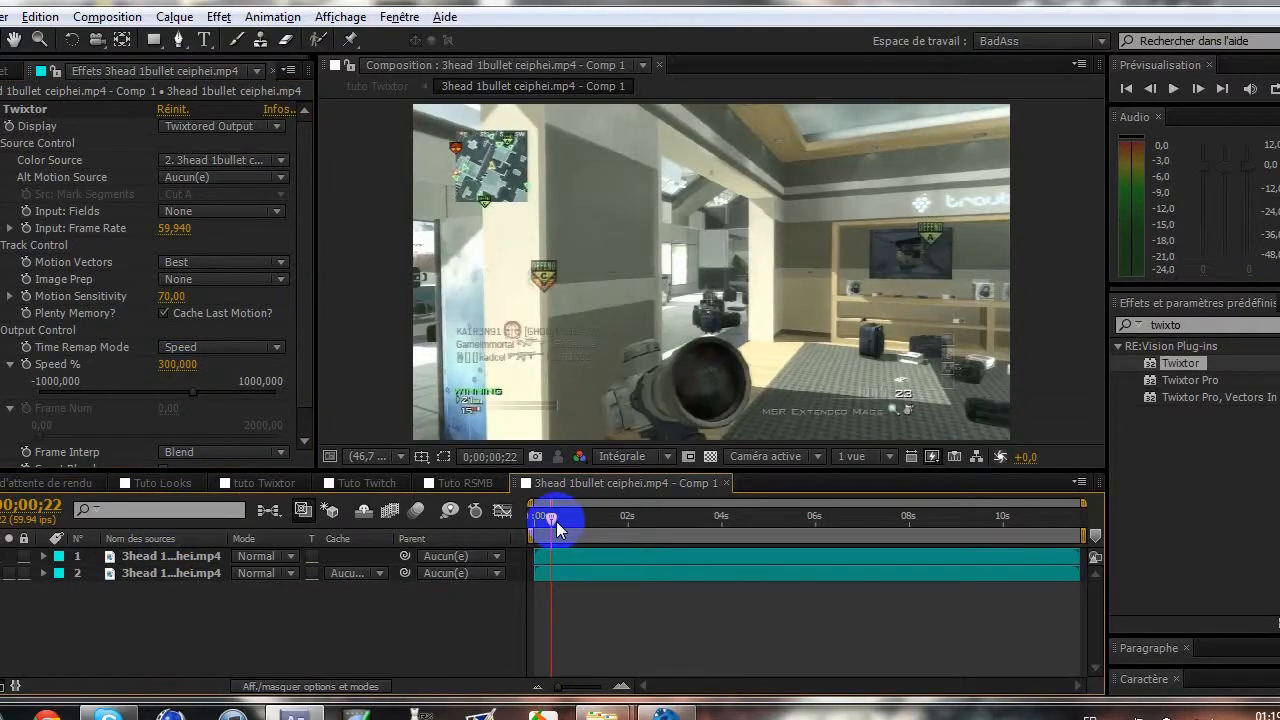
# - Scrub the sped-up clip and place the current-time indicator at 0;00;02;31
pyautogui.moveTo(553, 519); pyautogui.dragTo(731, 515)
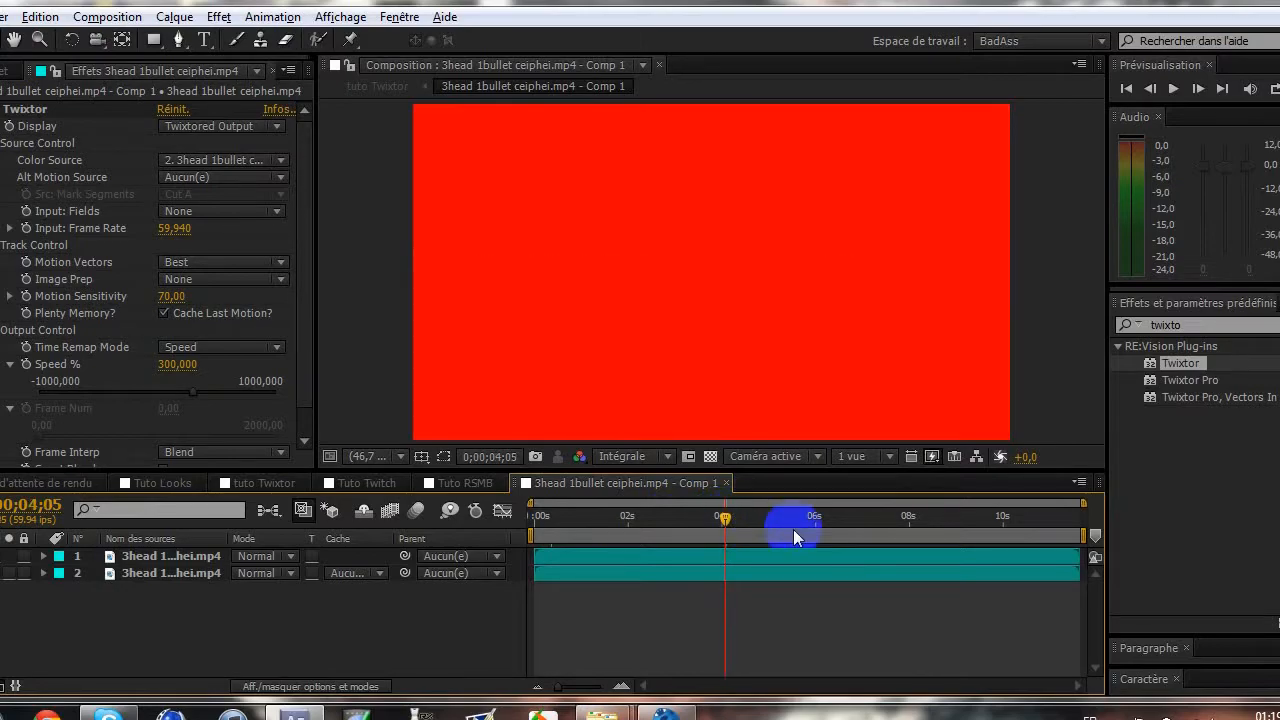
pyautogui.moveTo(724, 517); pyautogui.dragTo(651, 519)
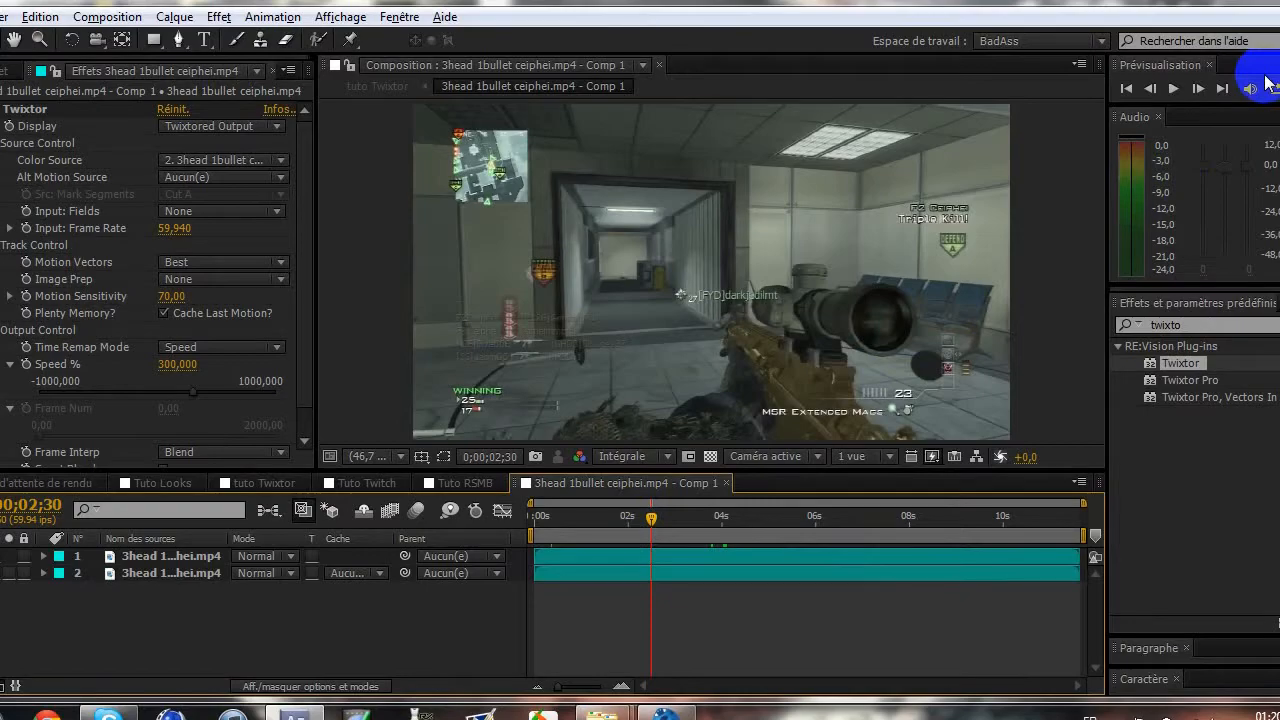
pyautogui.click(1198, 89)
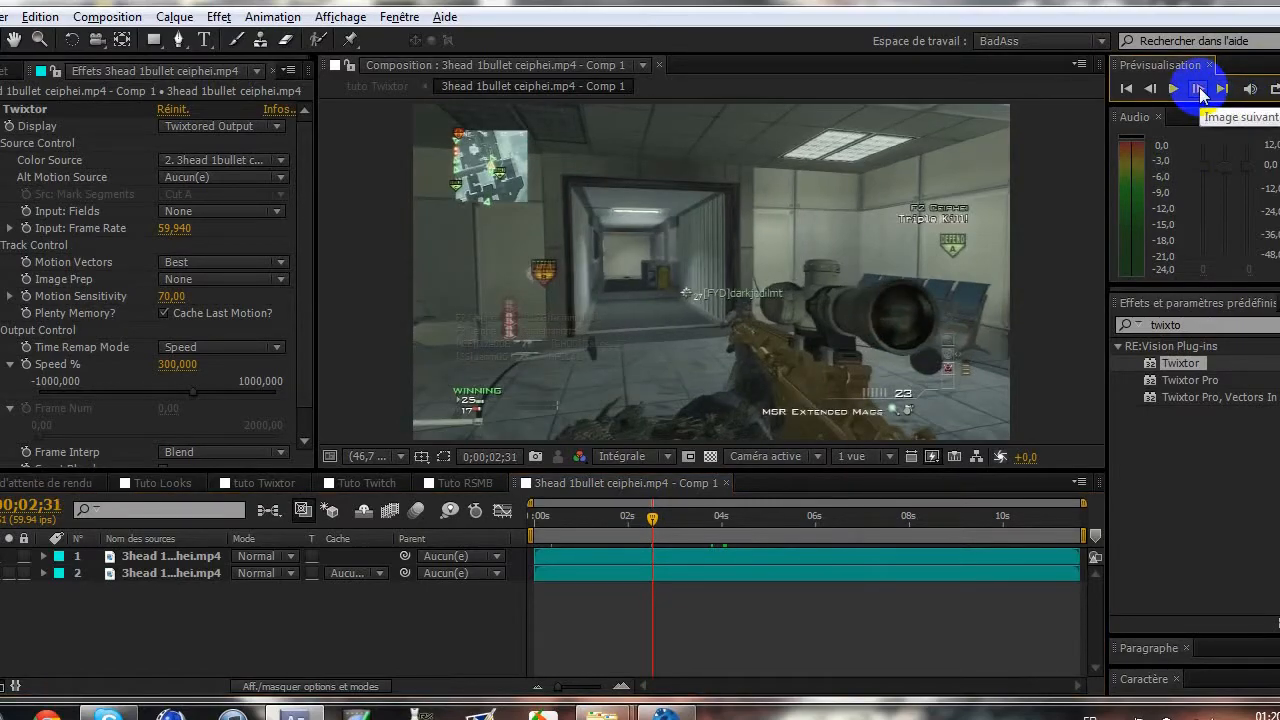
# - Advance the current-time indicator by one frame to 0;00;02;32
pyautogui.click(1198, 89)
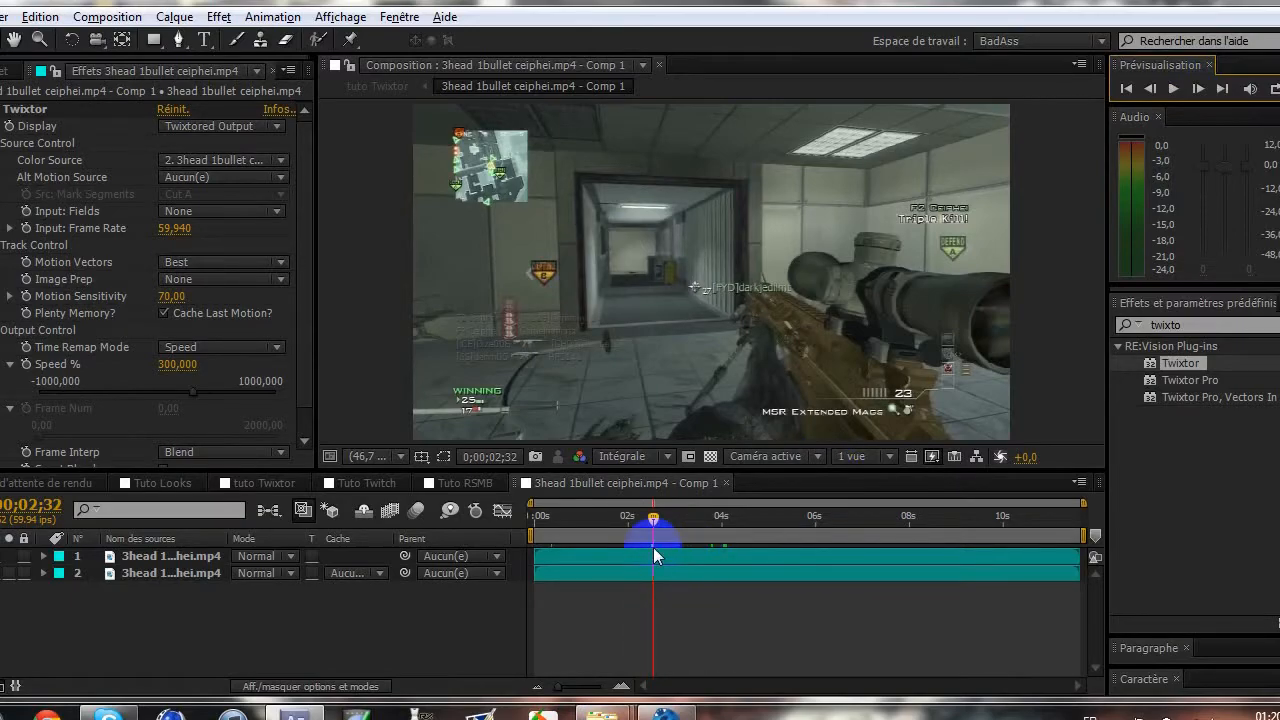
pyautogui.hotkey('ctrl', 'a')
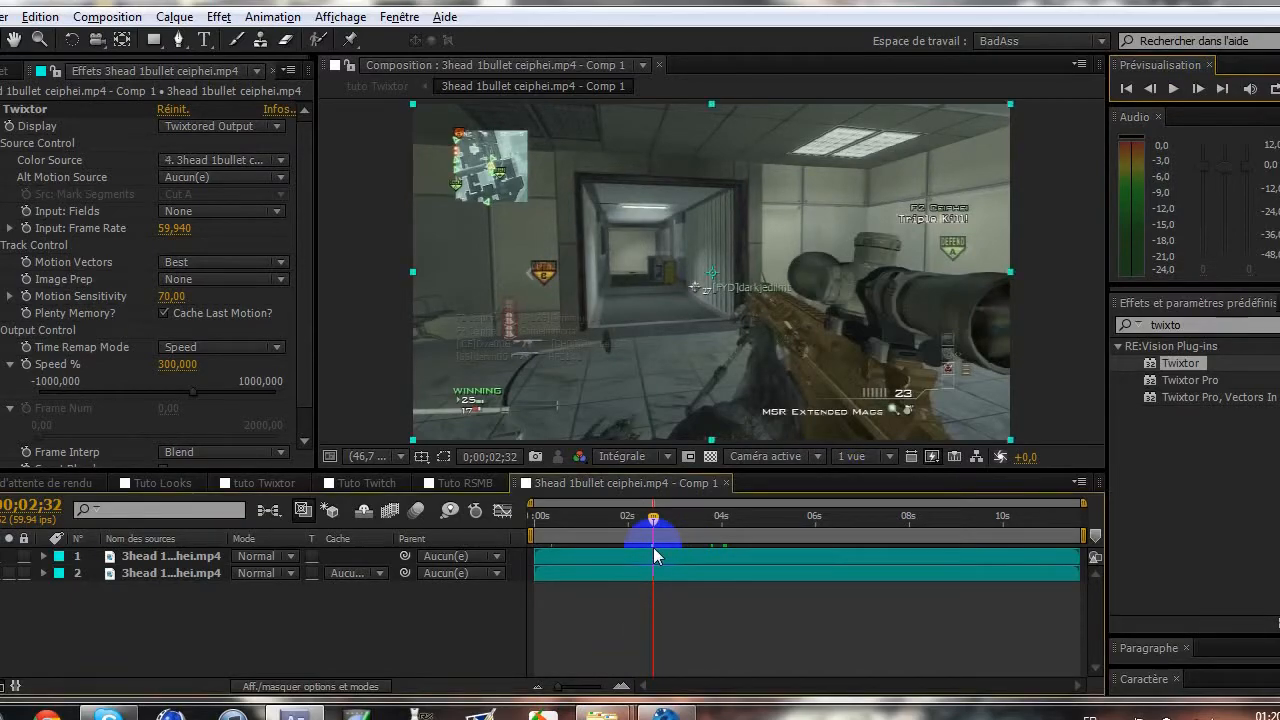
pyautogui.hotkey('ctrl', 'shift', 'd')
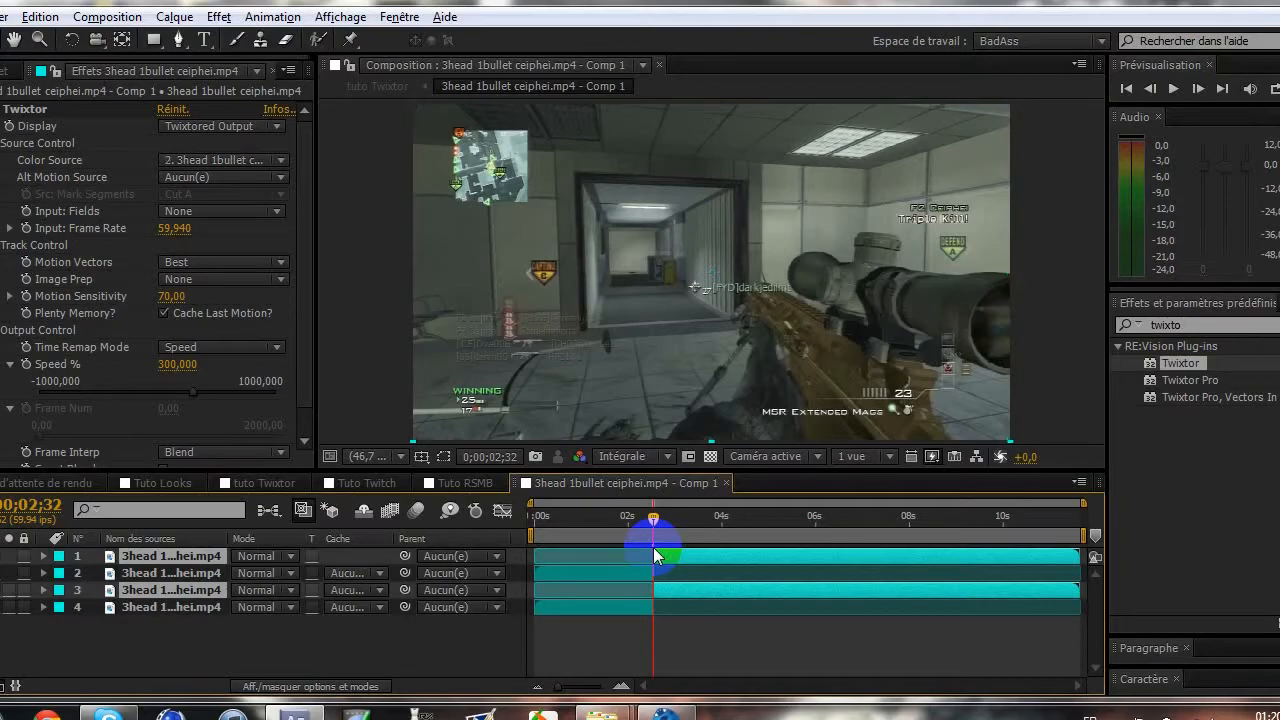
pyautogui.hotkey('ctrl', 'z')
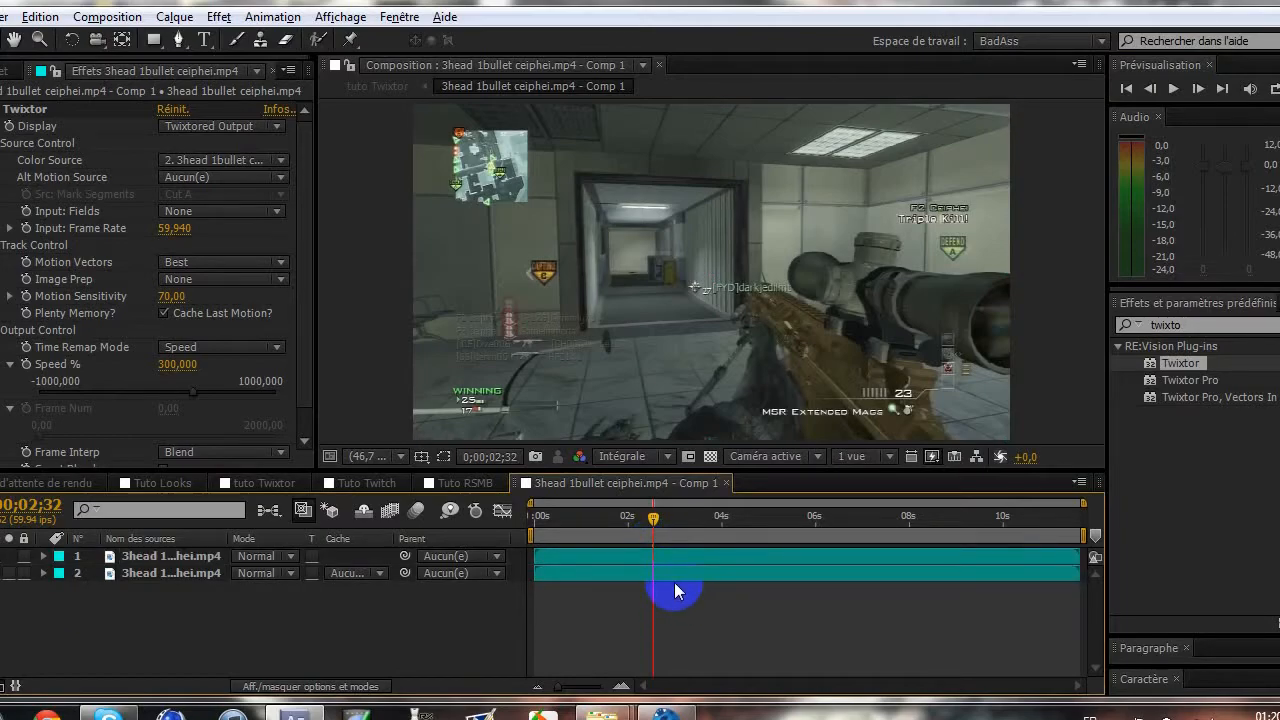
# - Split the lower clip layer at 0;00;02;32 and delete the part before the cut
pyautogui.click(670, 575)
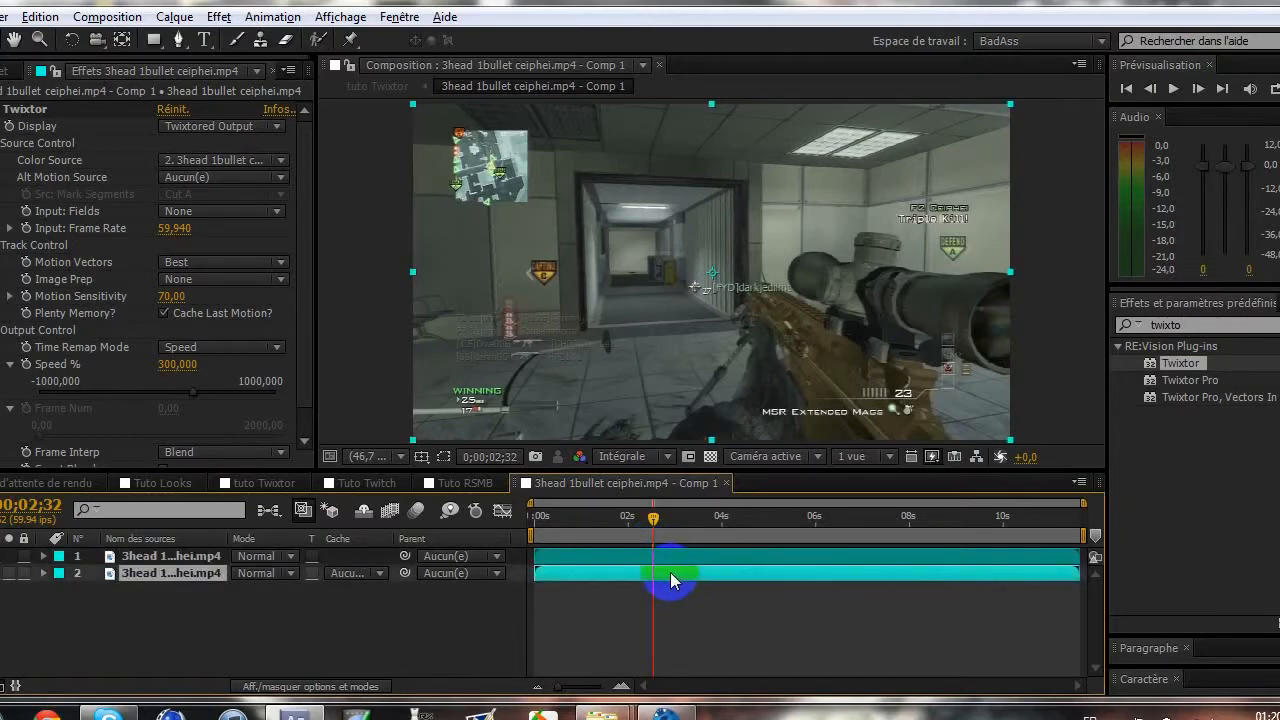
pyautogui.hotkey('ctrl', 'shift', 'd')
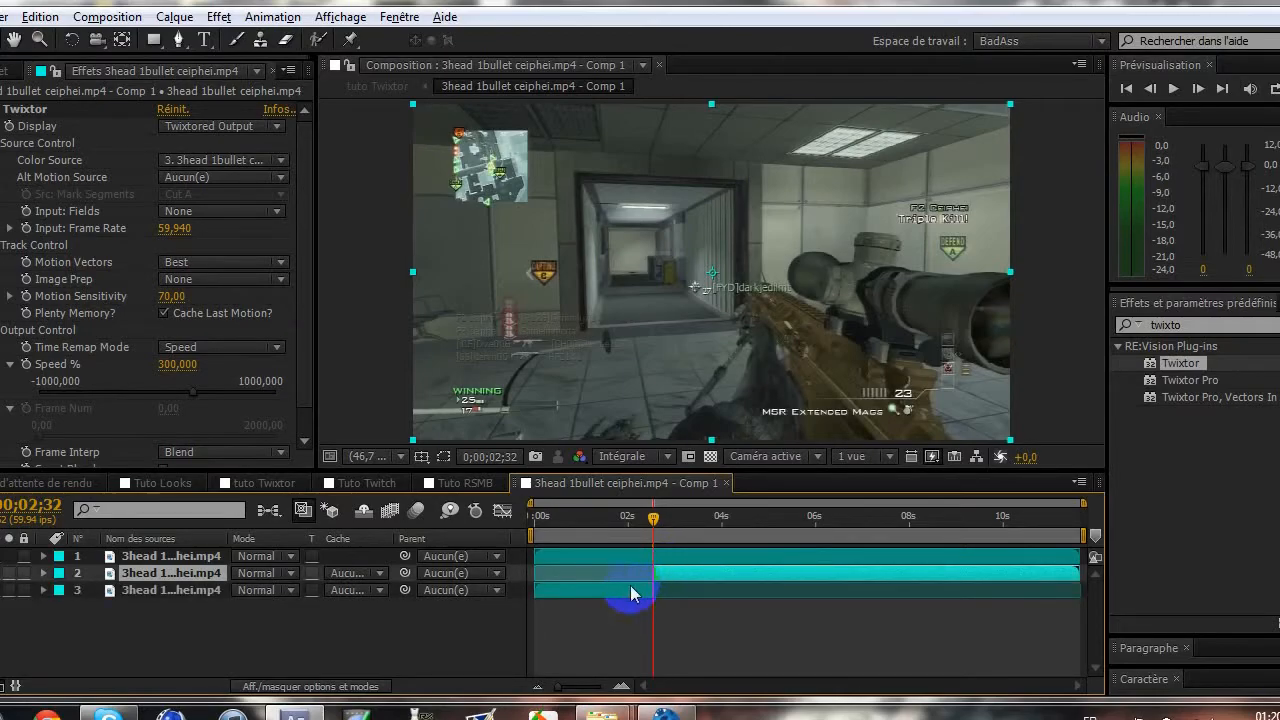
pyautogui.click(628, 585)
pyautogui.press('Delete')
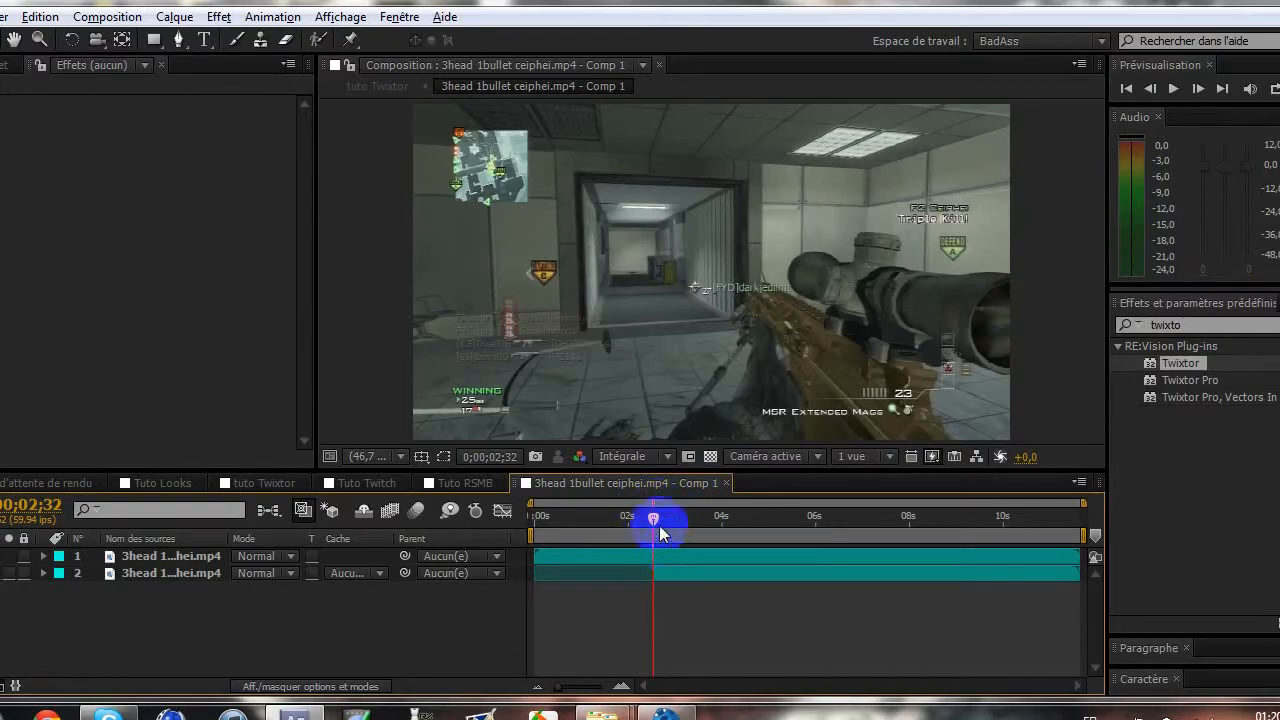
# - Keyframe Twixtor's Speed % on the lower clip layer at 0;00;02;32 and set it to 5 one frame further on
pyautogui.moveTo(1015, 334); pyautogui.dragTo(678, 574)
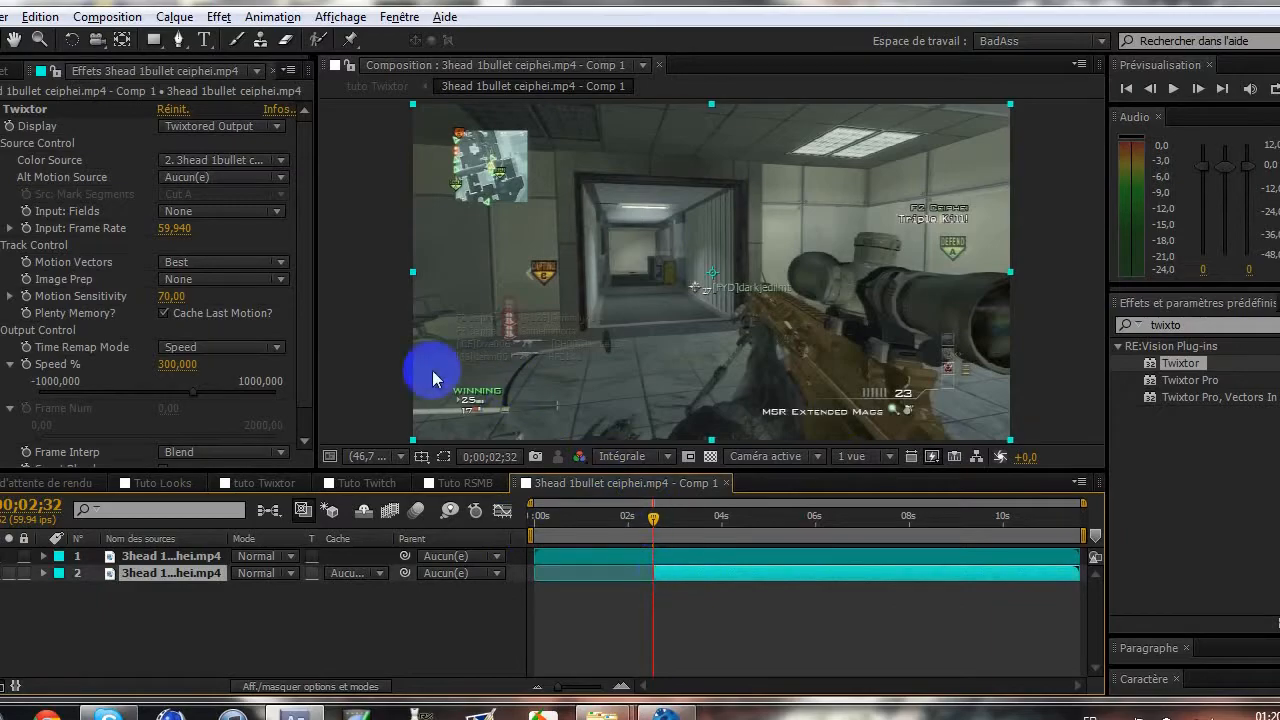
pyautogui.click(24, 364)
pyautogui.click(798, 185)
pyautogui.click(1198, 88)
pyautogui.click(175, 364)
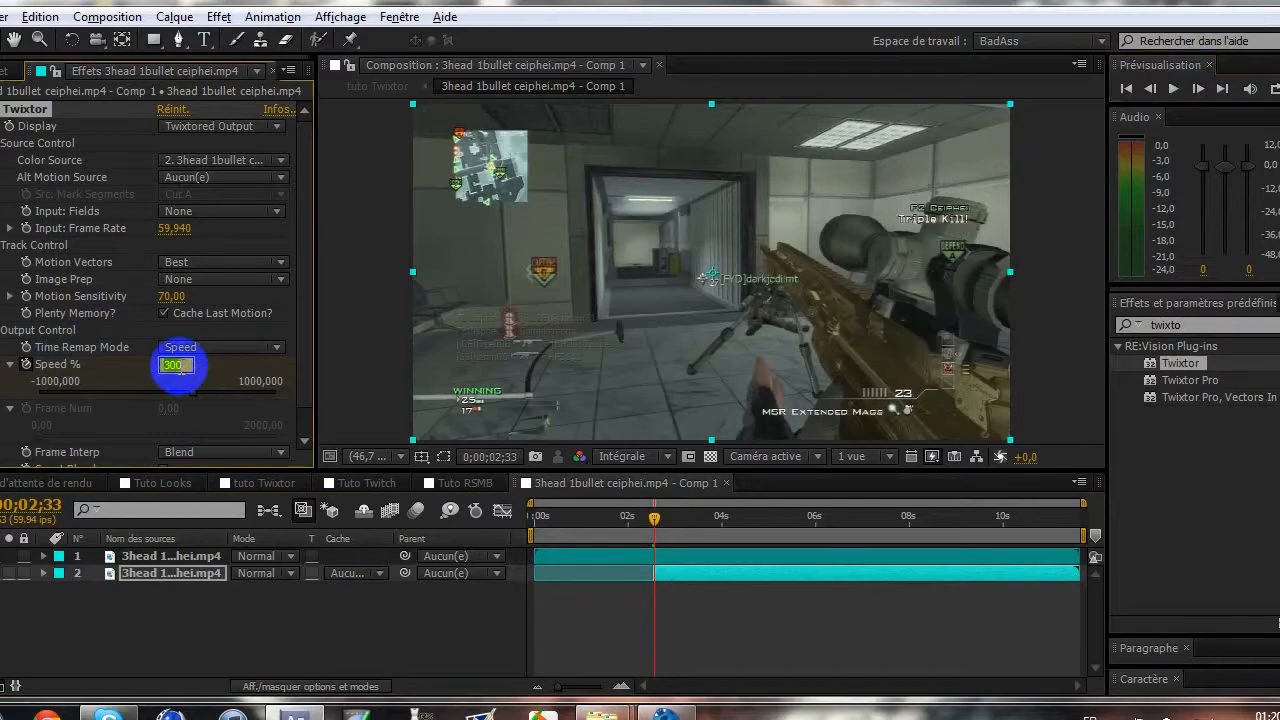
pyautogui.write('5')
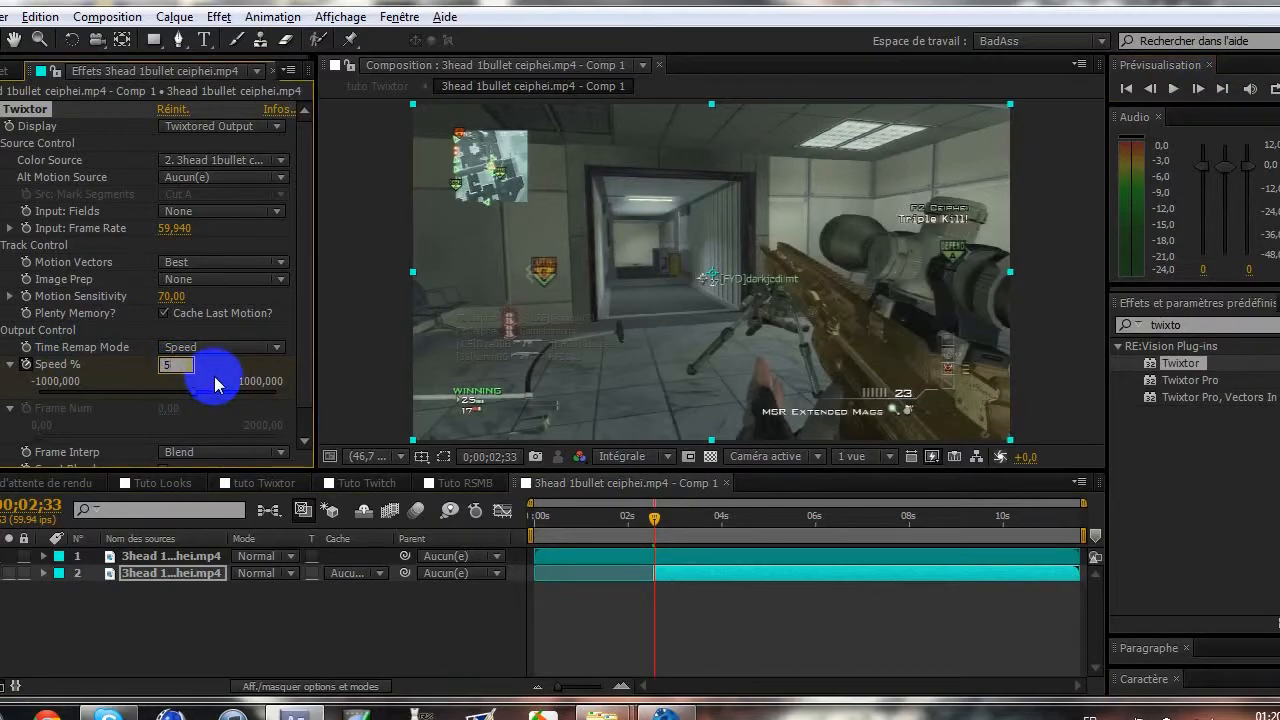
pyautogui.press('Return')
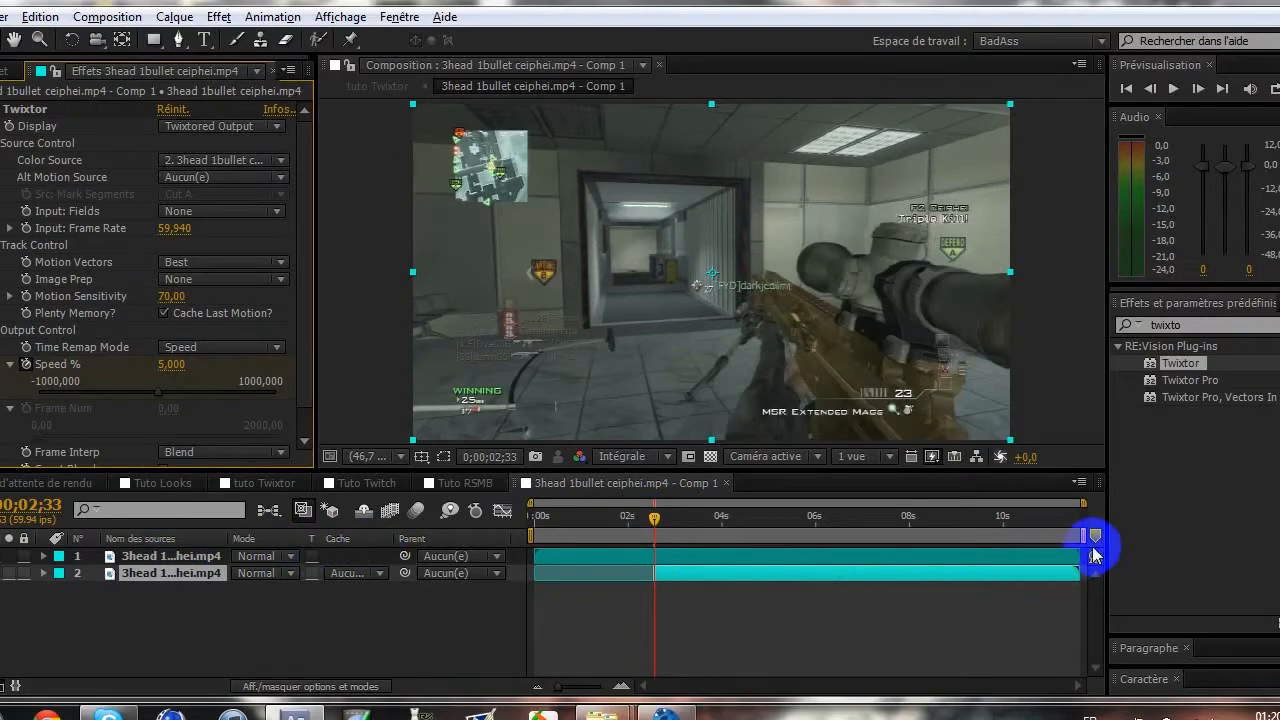
# - Trim the upper clip layer's end to about 5.4 seconds and slide the lower layer so its visible part starts at that cut
pyautogui.moveTo(1080, 556); pyautogui.dragTo(785, 552)
pyautogui.moveTo(694, 572); pyautogui.dragTo(828, 574)
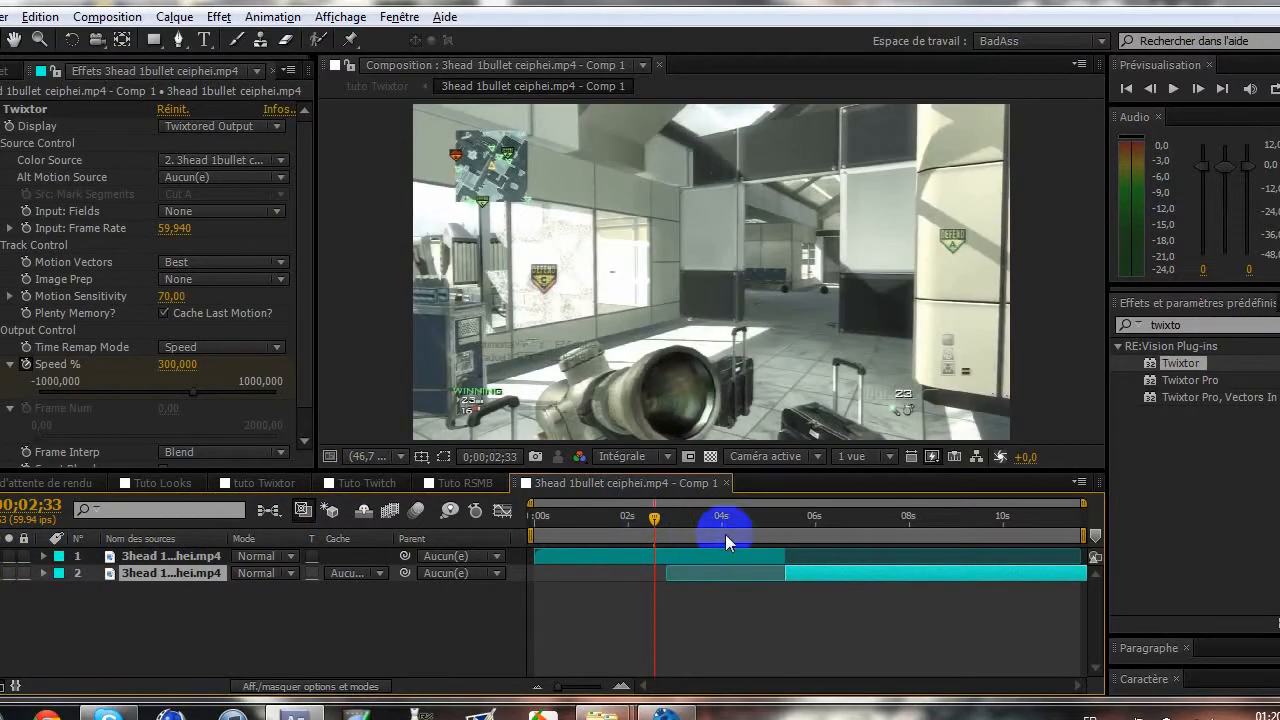
pyautogui.click(780, 518)
pyautogui.moveTo(780, 518); pyautogui.dragTo(856, 514)
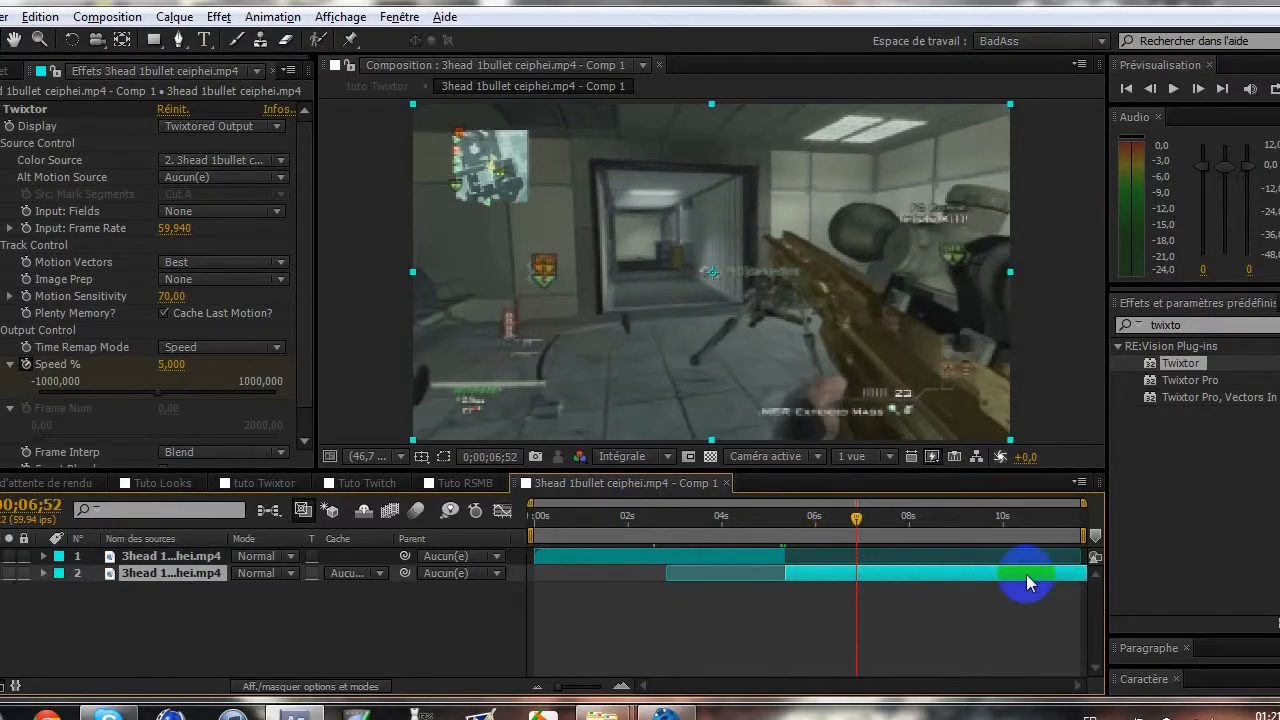